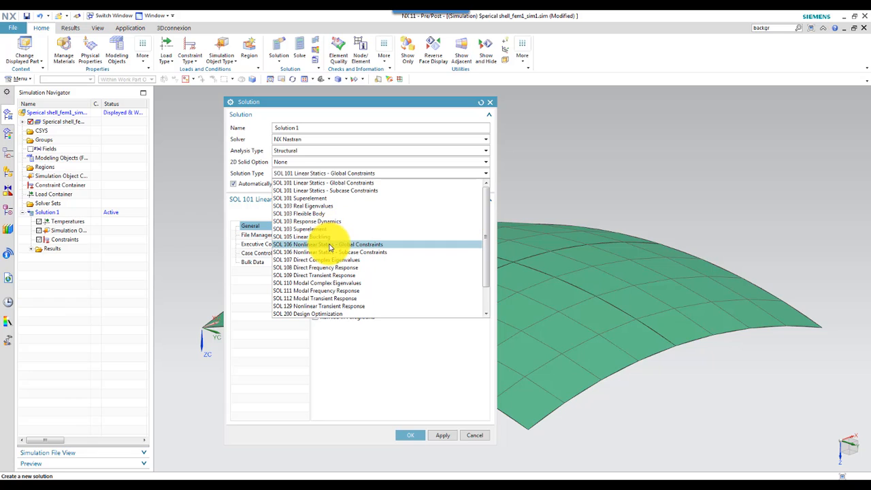
Set the solution type to SOL 106 Nonlinear Statics - Global Constraints and enable Large Displacements (LGDISP)
left_click(330, 246)
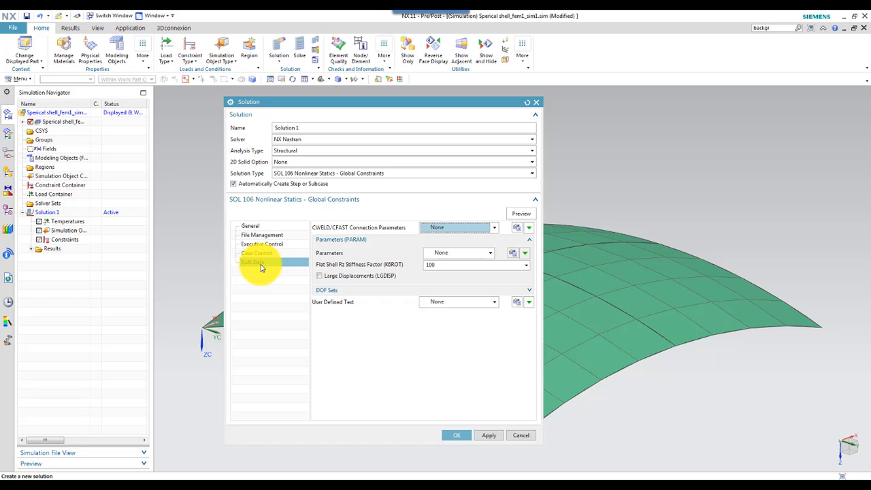
left_click(319, 277)
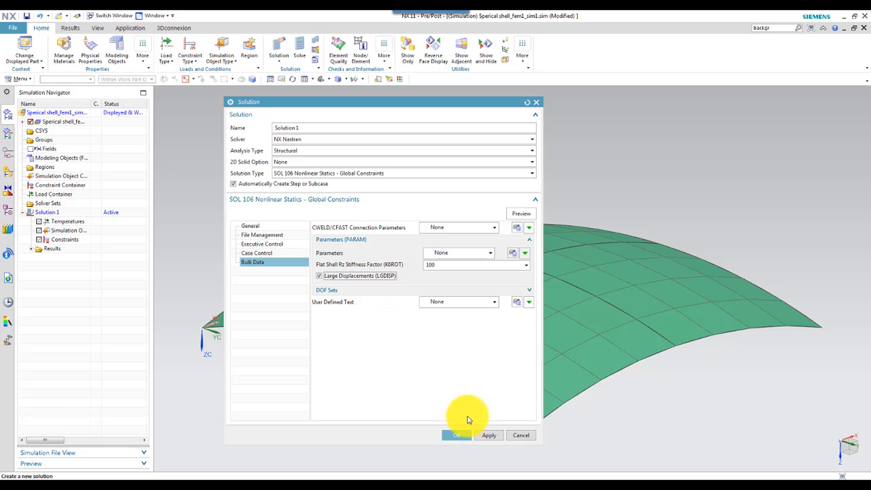
Enable the SPC Forces request in the solution's structural output requests
left_click(258, 254)
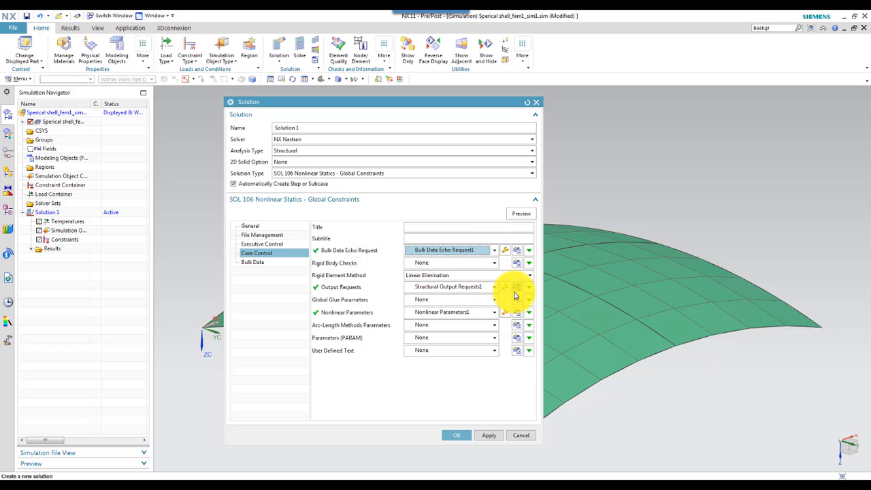
left_click(504, 287)
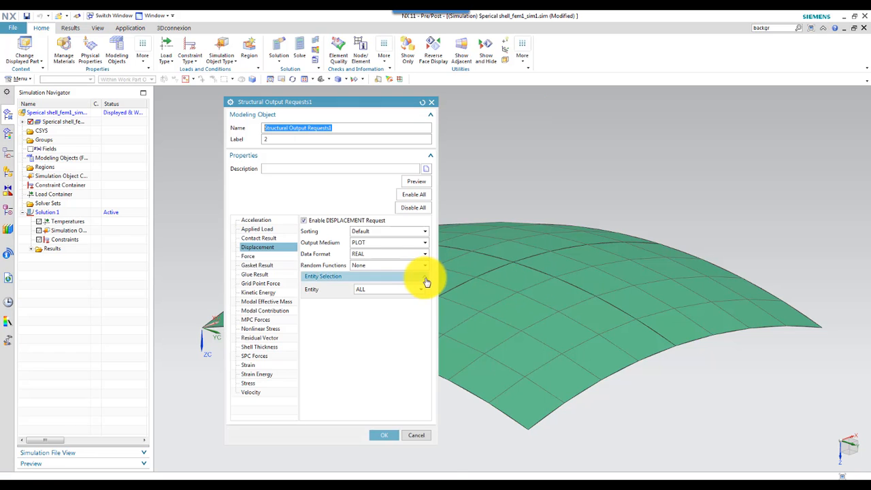
left_click(258, 357)
left_click(304, 221)
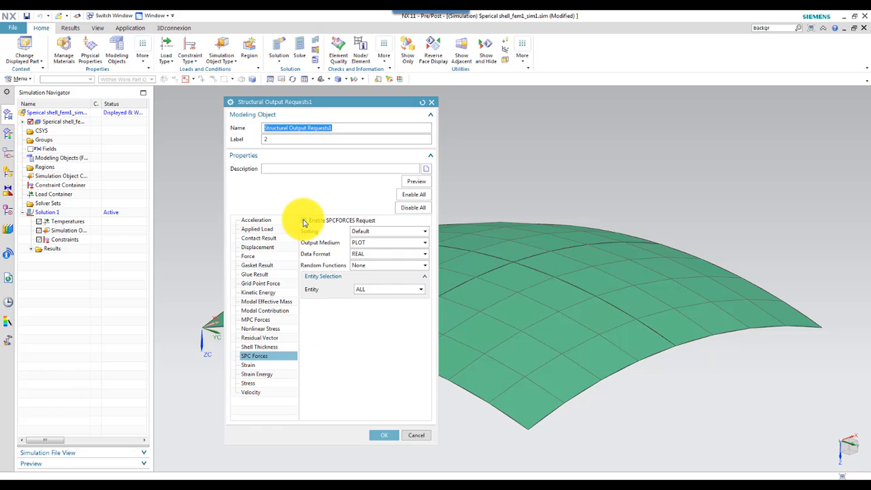
left_click(384, 434)
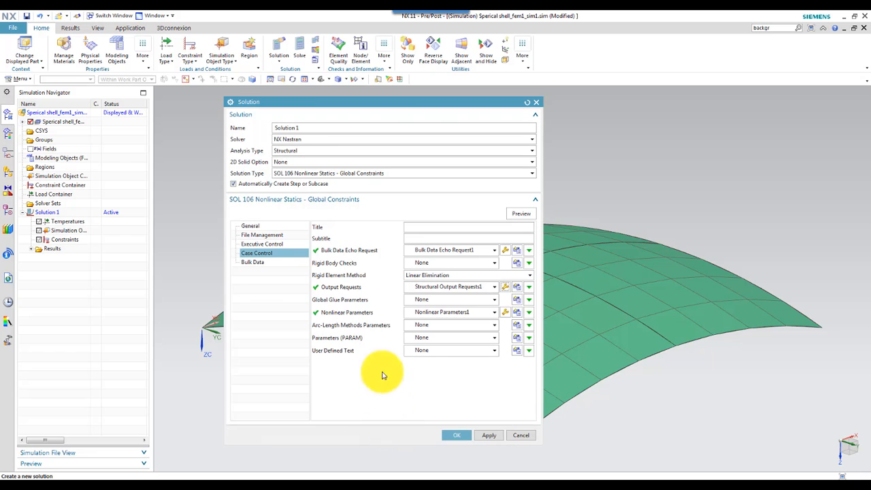
In the solution's nonlinear parameters, set 300 increments, intermediate output flag ALL and 1 iteration before update
left_click(504, 312)
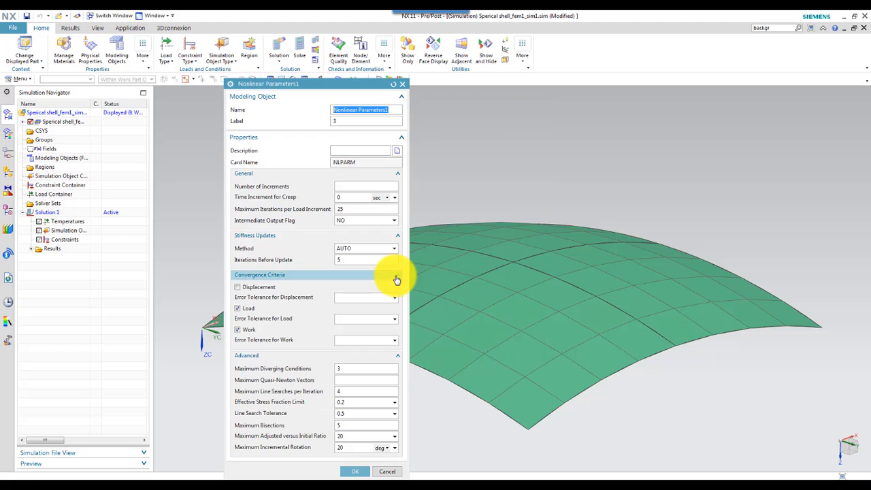
left_click(344, 185)
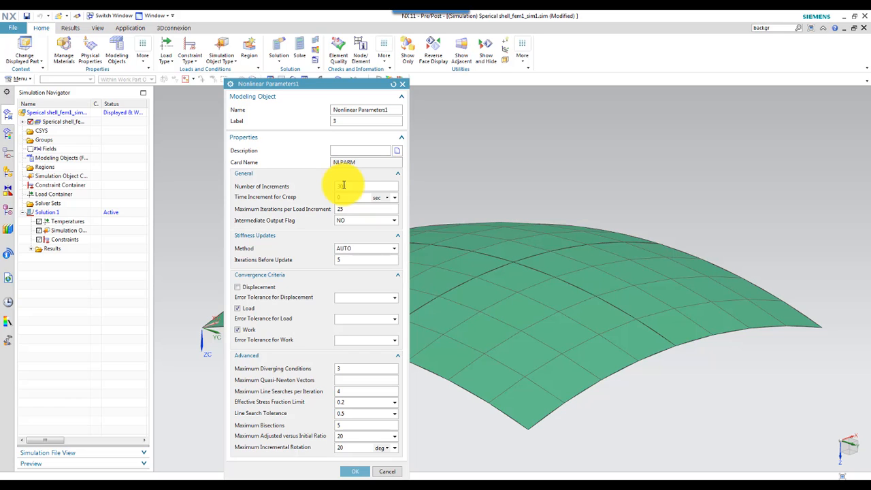
left_click(347, 222)
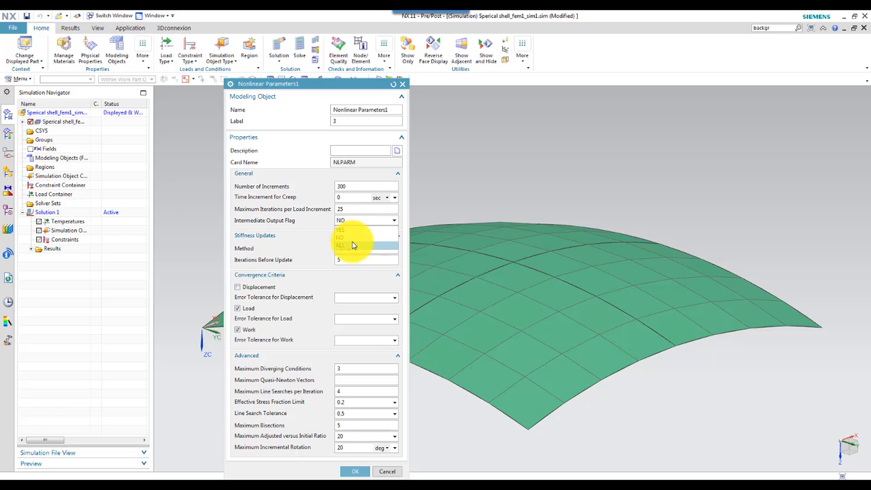
left_click(351, 247)
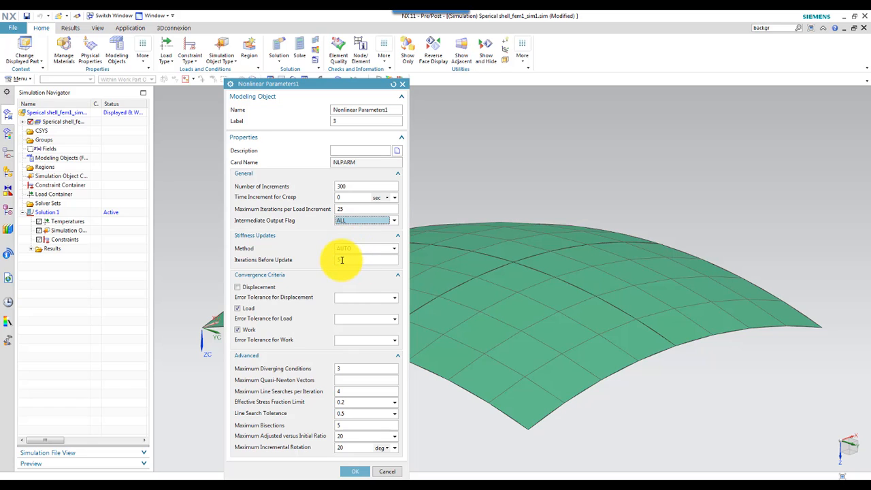
double_click(358, 260)
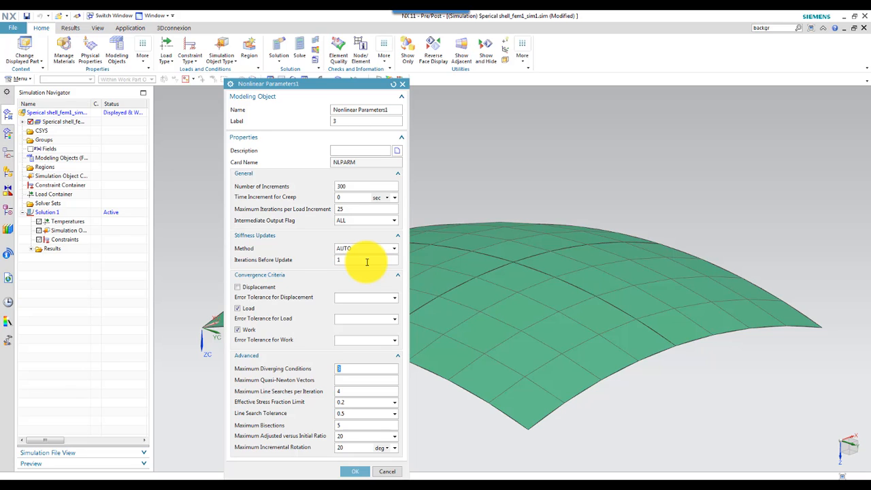
Enable the displacement convergence criterion, set the displacement and load error tolerances to 1, and accept the solution settings
left_click(238, 287)
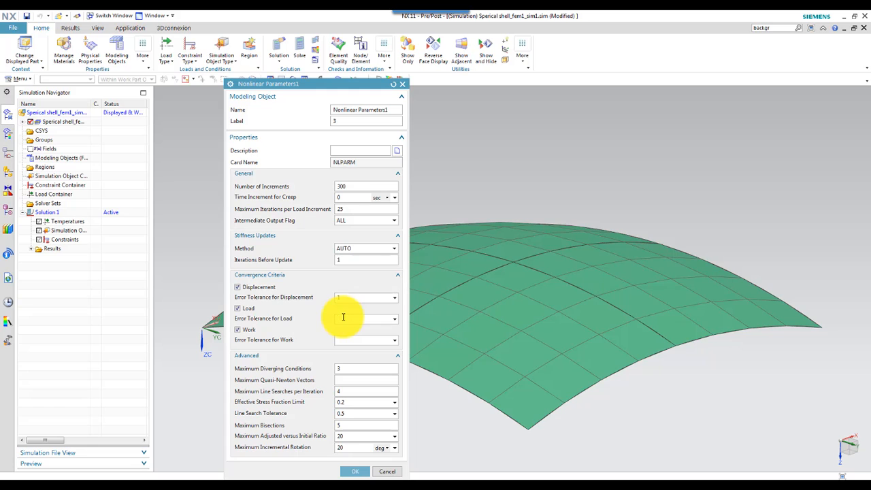
left_click(343, 318)
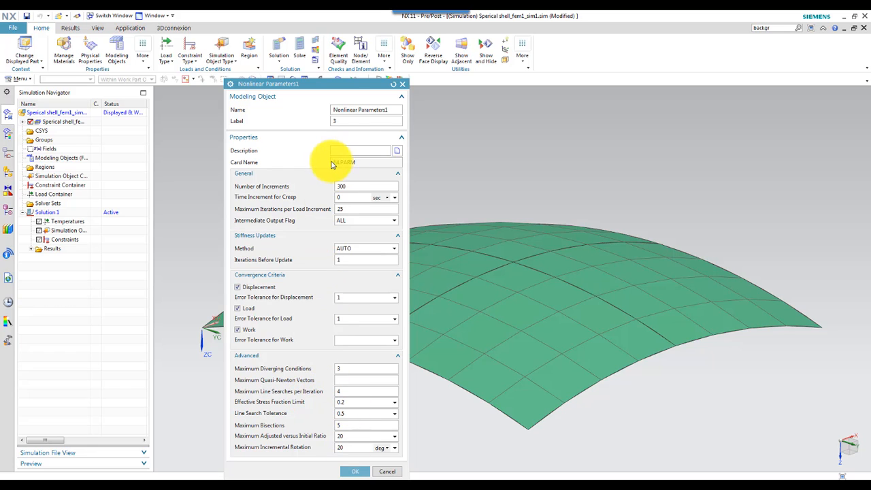
left_click(355, 471)
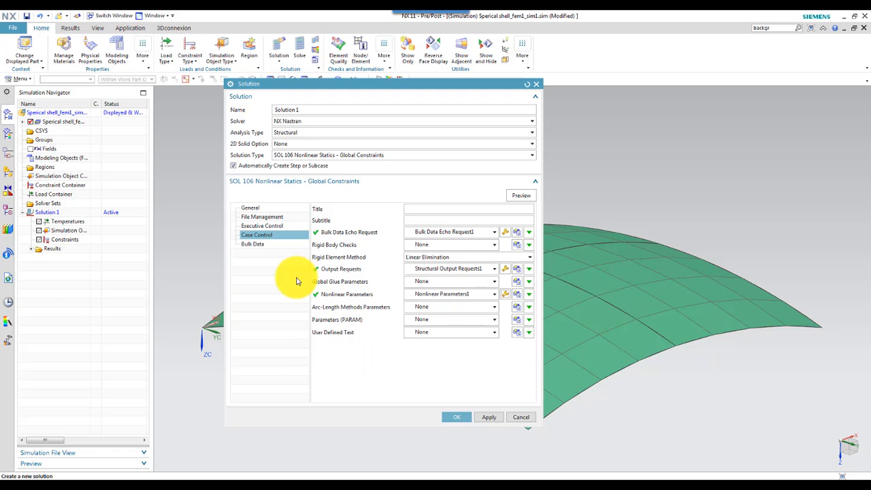
left_click(258, 244)
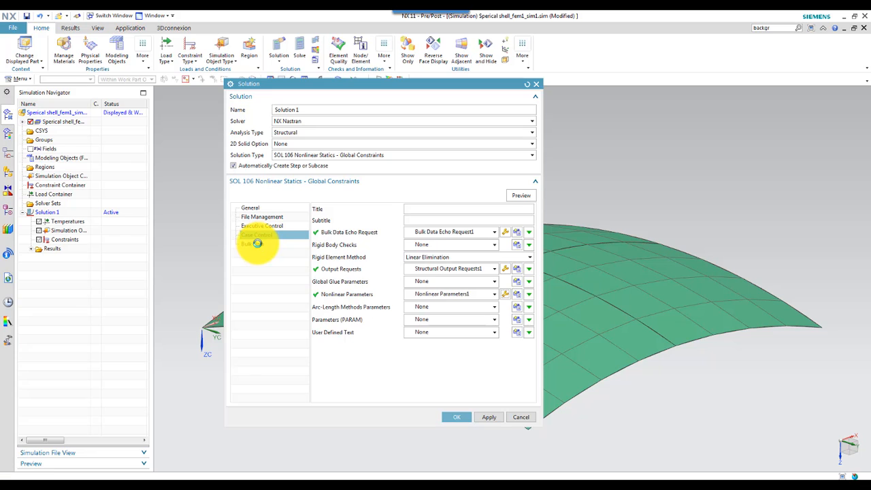
left_click(457, 417)
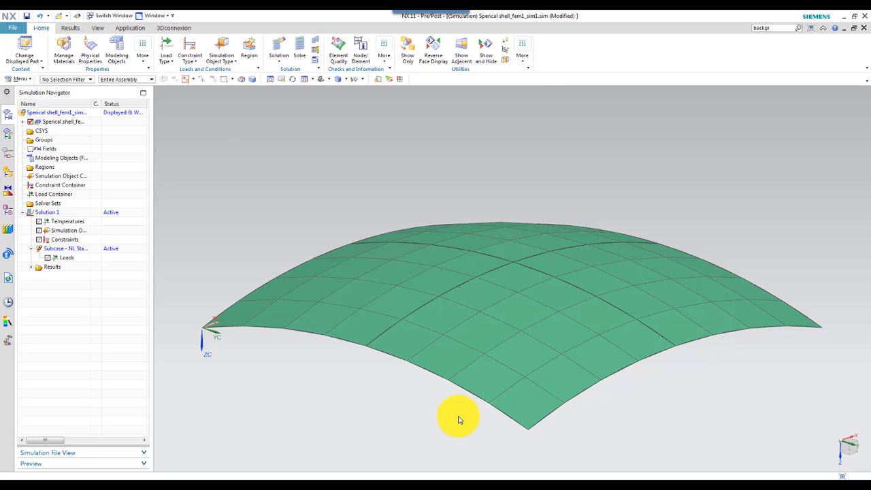
Assign Structural Output Requests1 and Nonlinear Parameters1 to the subcase Subcase - NL Static Loads 1
left_click(52, 213)
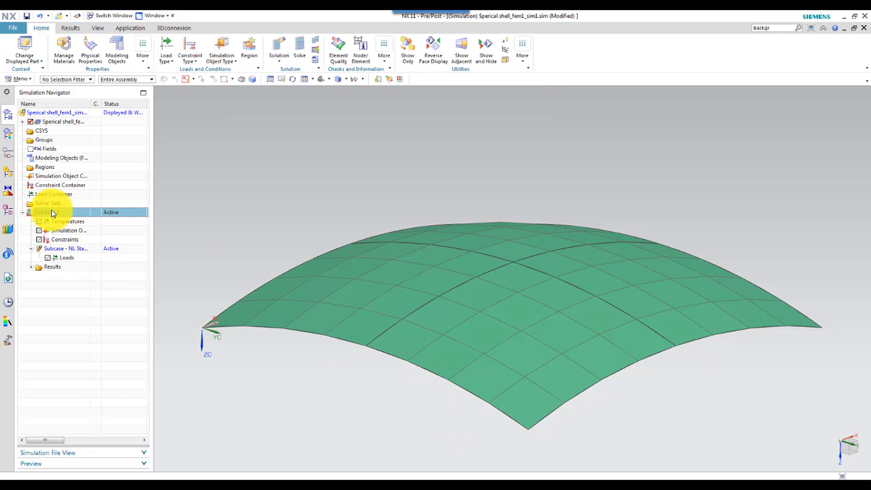
left_click(72, 252)
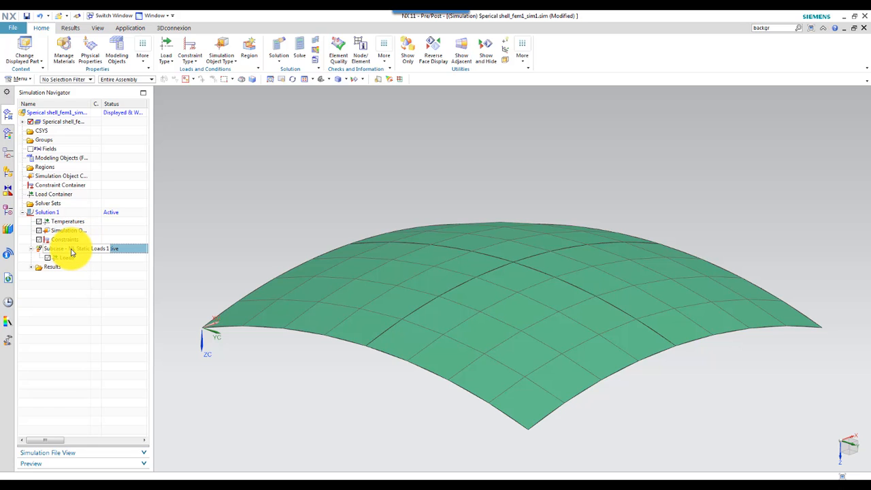
right_click(72, 252)
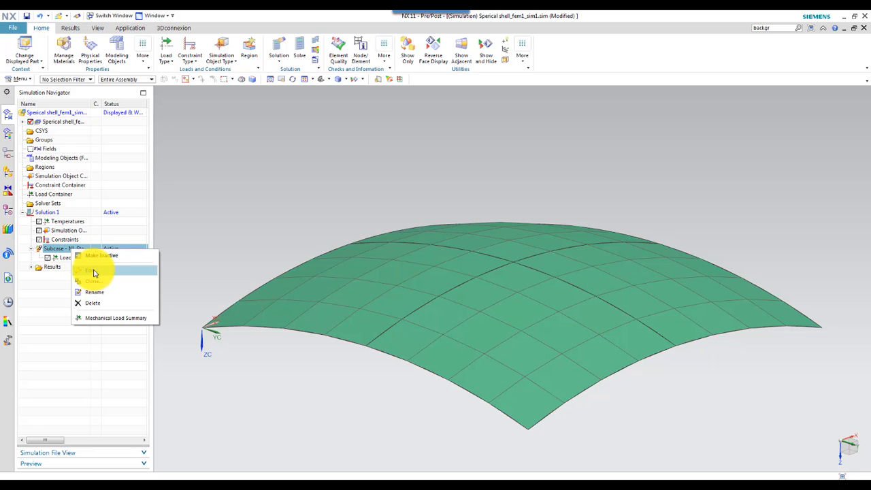
left_click(95, 271)
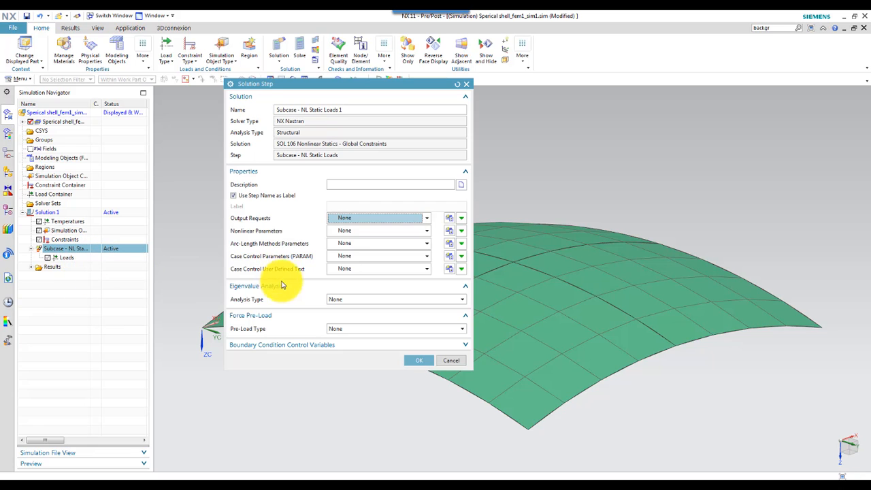
left_click(428, 223)
left_click(396, 240)
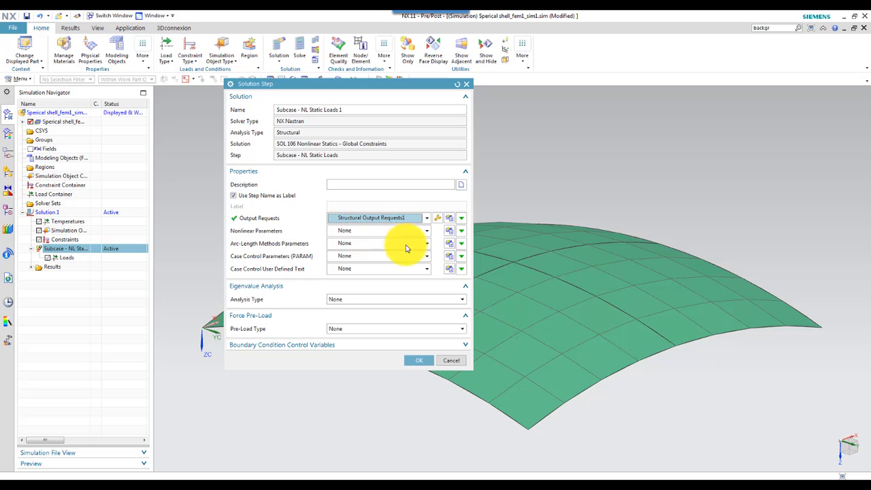
left_click(425, 230)
left_click(382, 251)
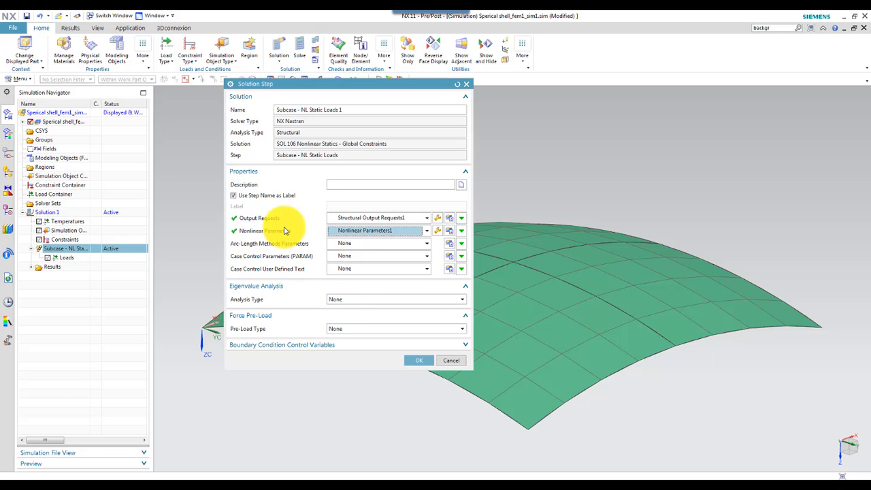
left_click(411, 359)
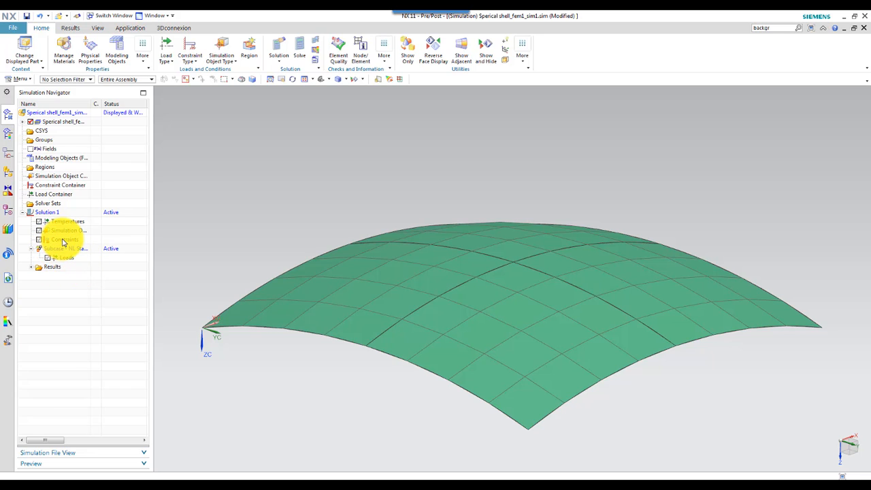
Start a user-defined SPC constraint in Solution 1 and select all eight outer edges of the spherical shell
left_click(63, 242)
right_click(63, 242)
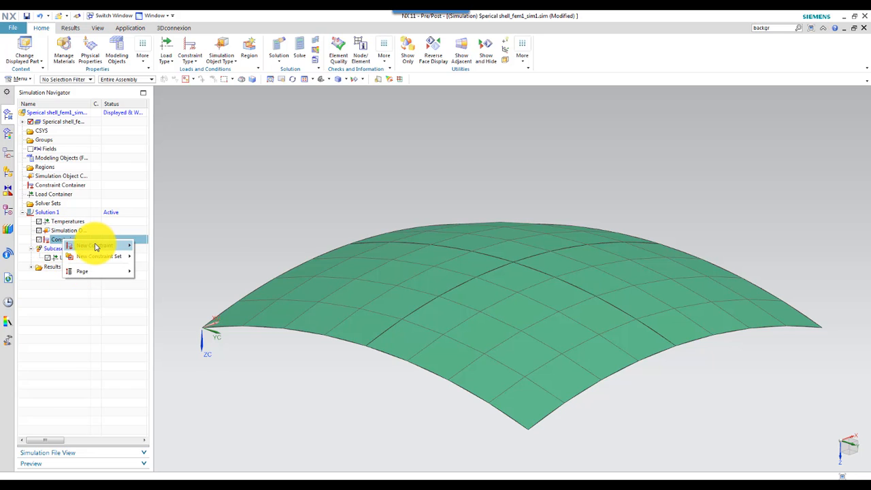
mouse_move(99, 245)
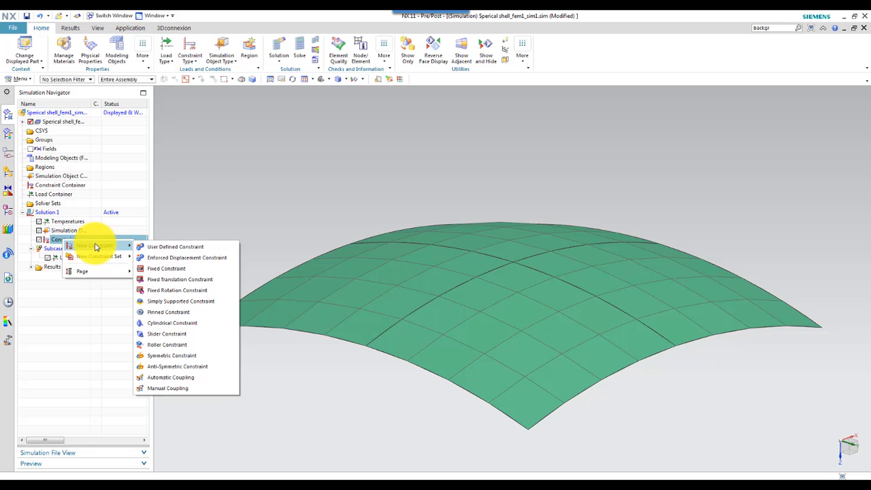
left_click(171, 250)
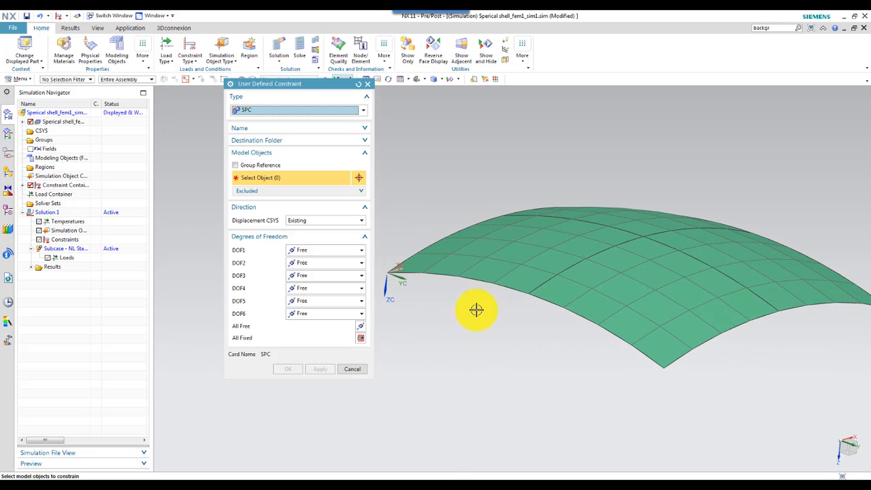
left_click(483, 283)
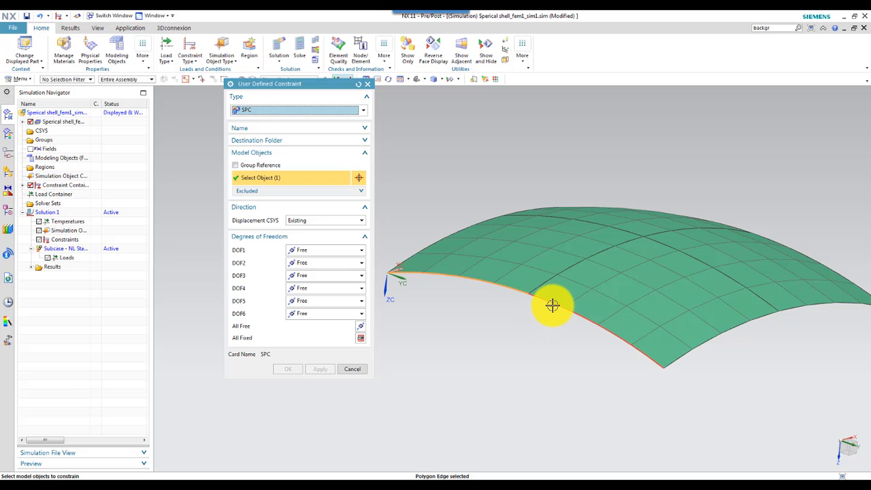
left_click(552, 305)
left_click(642, 369)
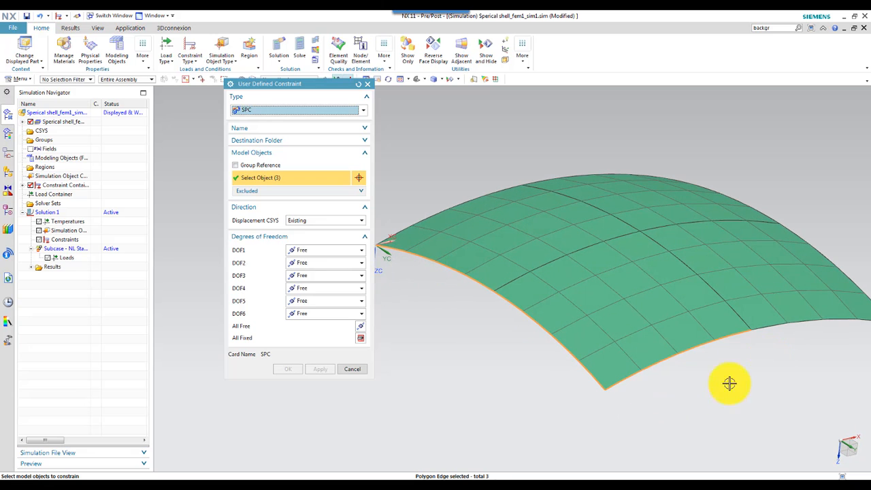
left_click(780, 331)
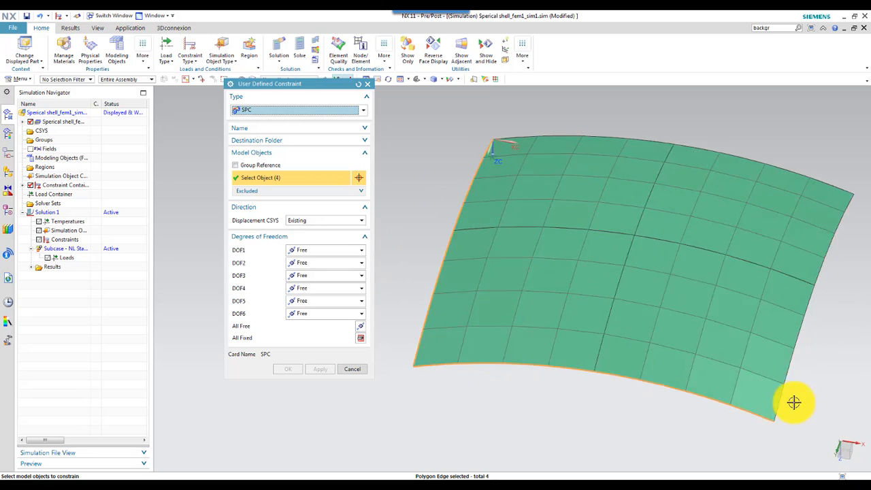
left_click(786, 302)
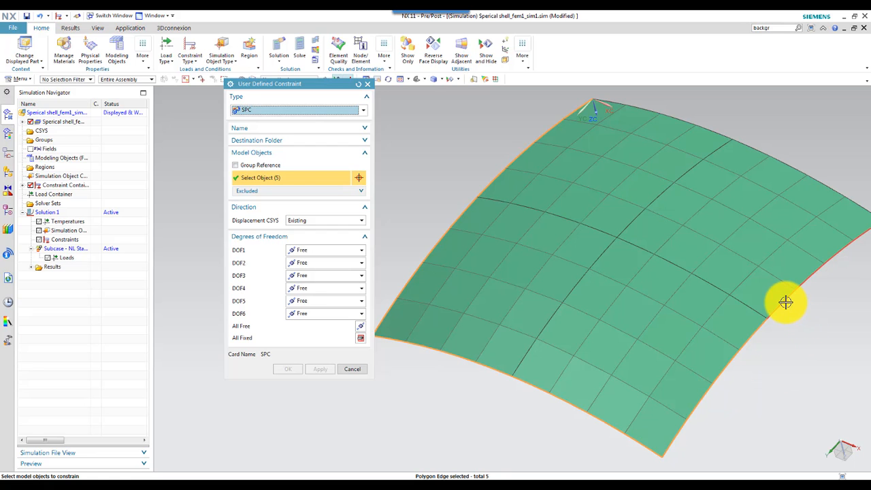
left_click(786, 301)
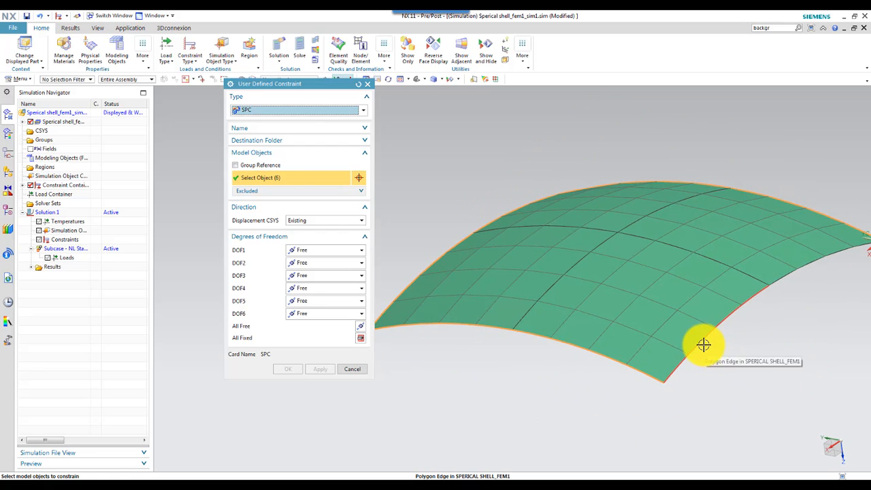
left_click(704, 345)
left_click(797, 270)
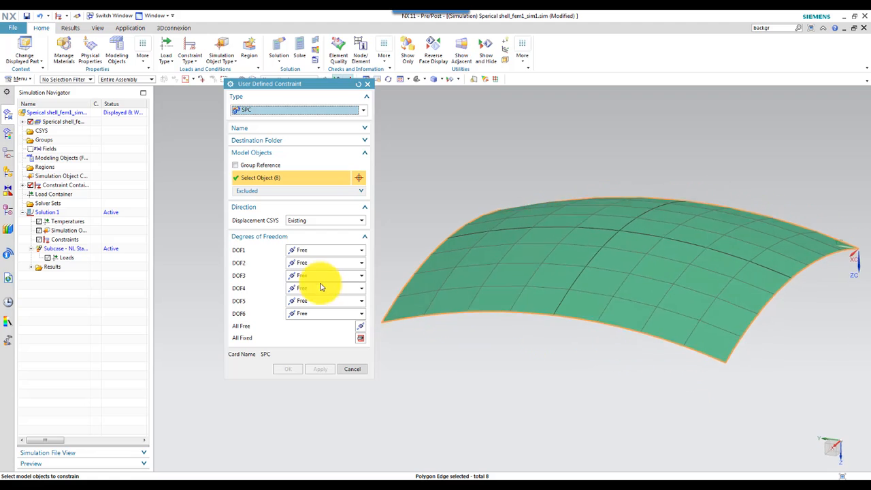
Set DOF1, DOF2 and DOF3 of the edge constraint to Fixed
left_click(311, 250)
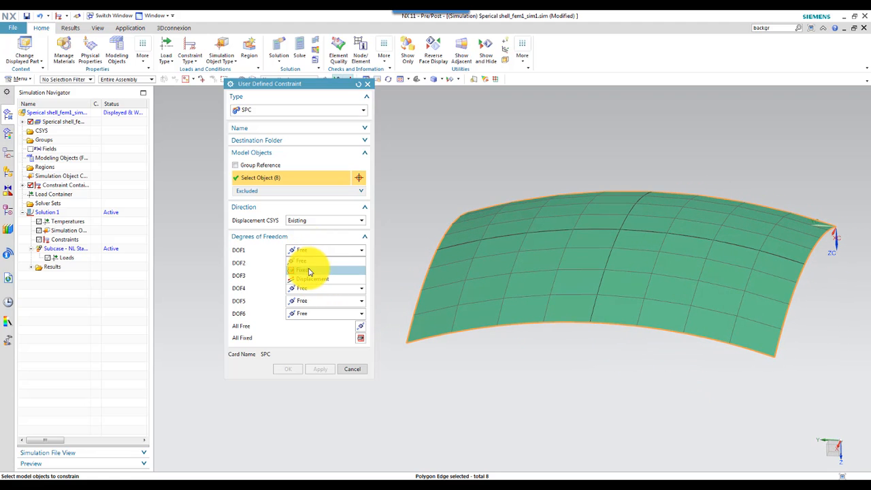
left_click(310, 271)
left_click(310, 262)
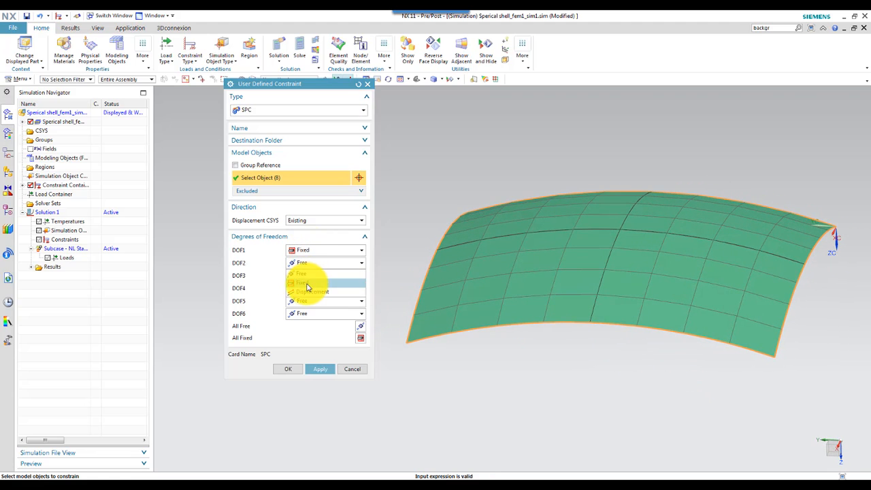
left_click(306, 284)
left_click(311, 275)
left_click(300, 296)
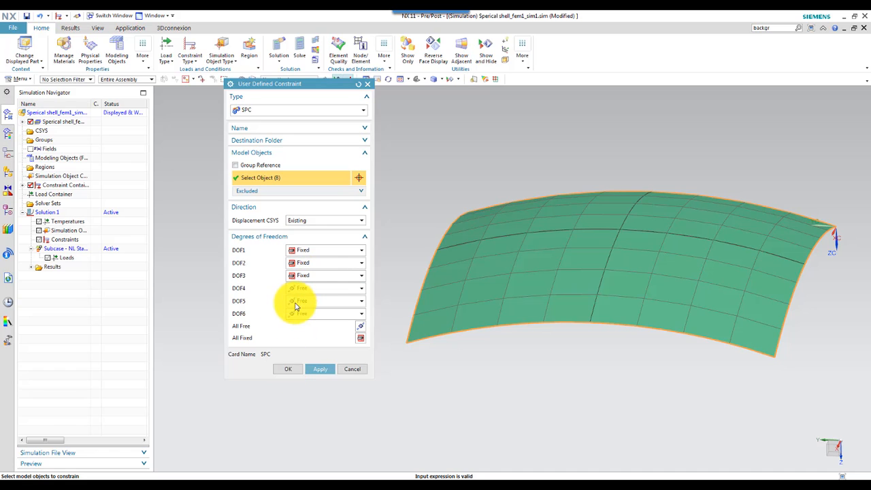
Accept the fixed edge constraint and start another user-defined SPC constraint on the vertex at the shell's centre
left_click(290, 370)
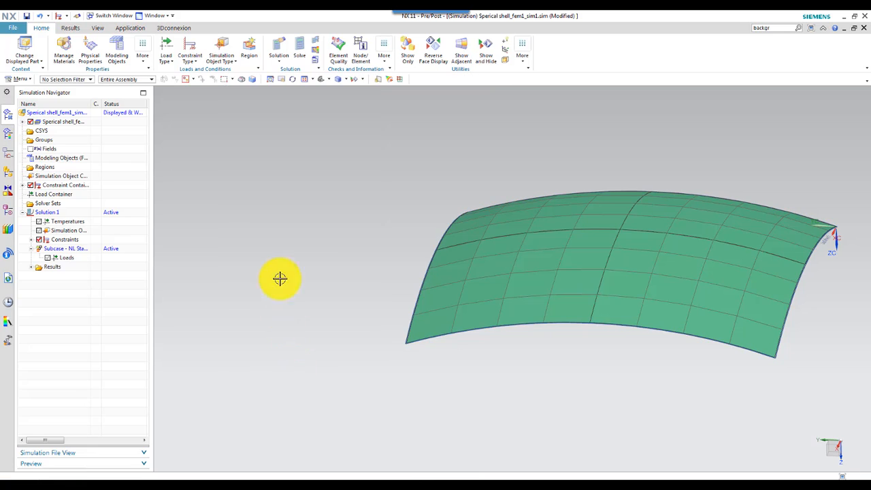
right_click(62, 240)
mouse_move(93, 282)
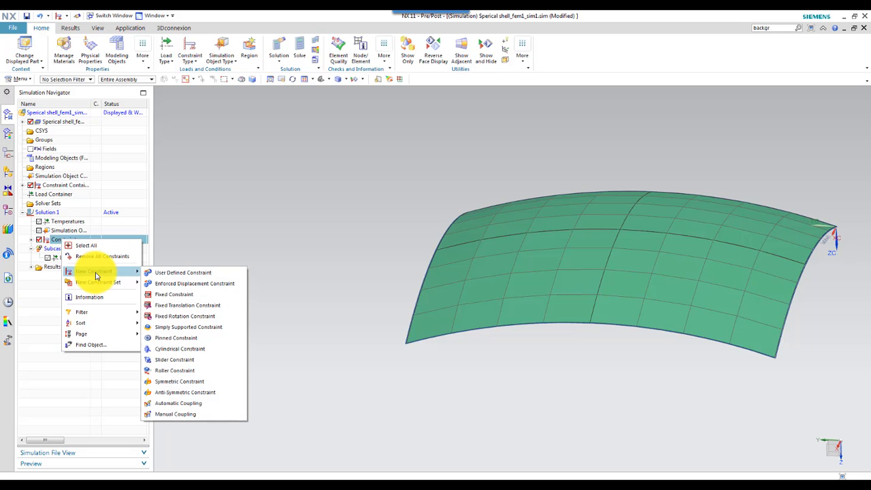
left_click(187, 277)
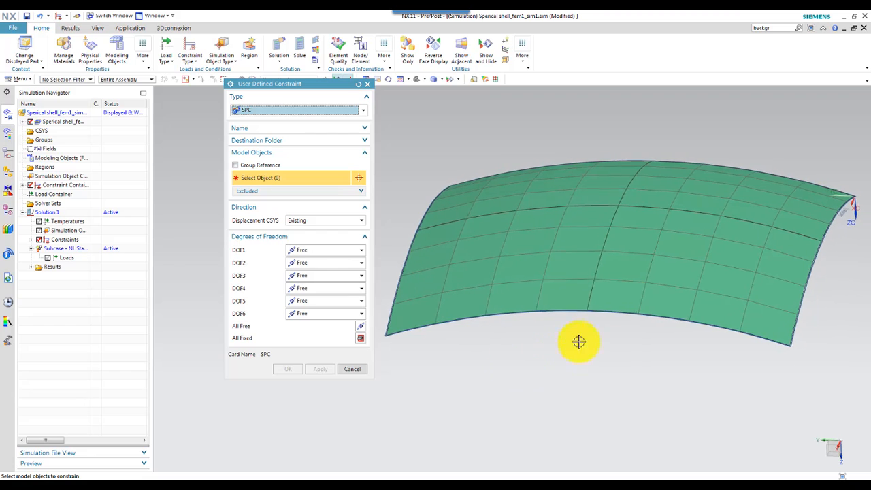
left_click(606, 202)
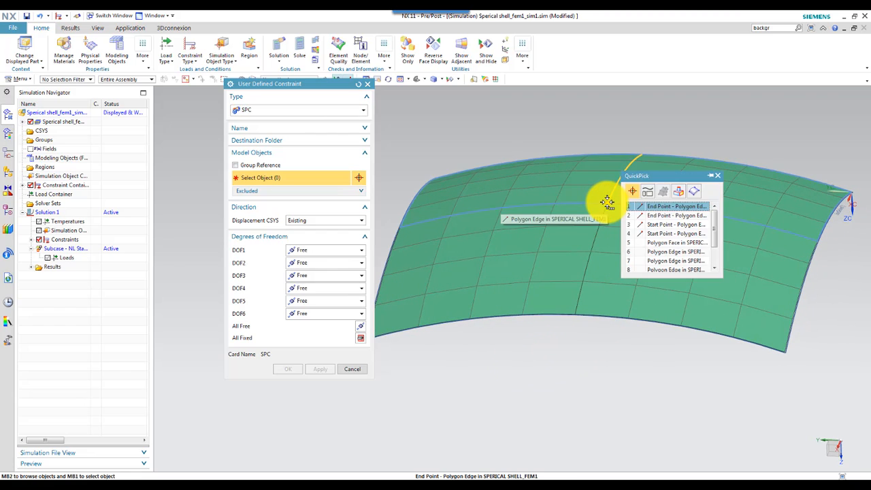
left_click(658, 206)
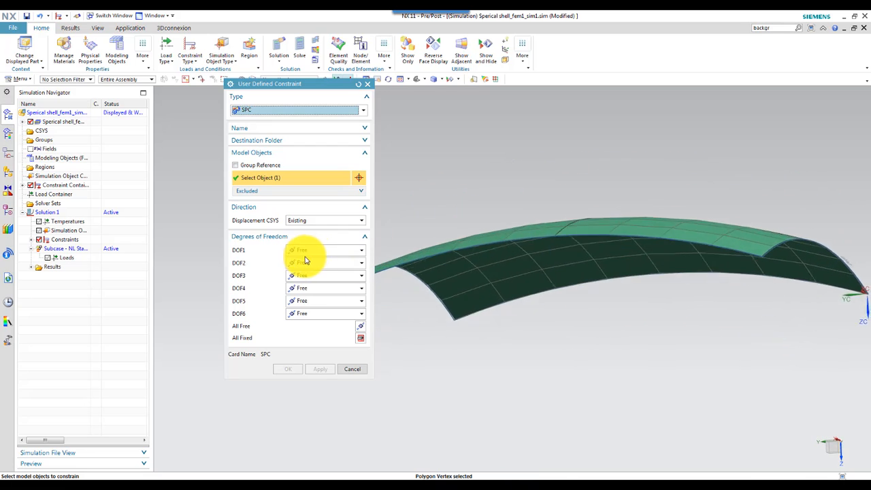
Set DOF3 of the centre vertex constraint to a Displacement of 300 mm and accept the constraint
left_click(303, 274)
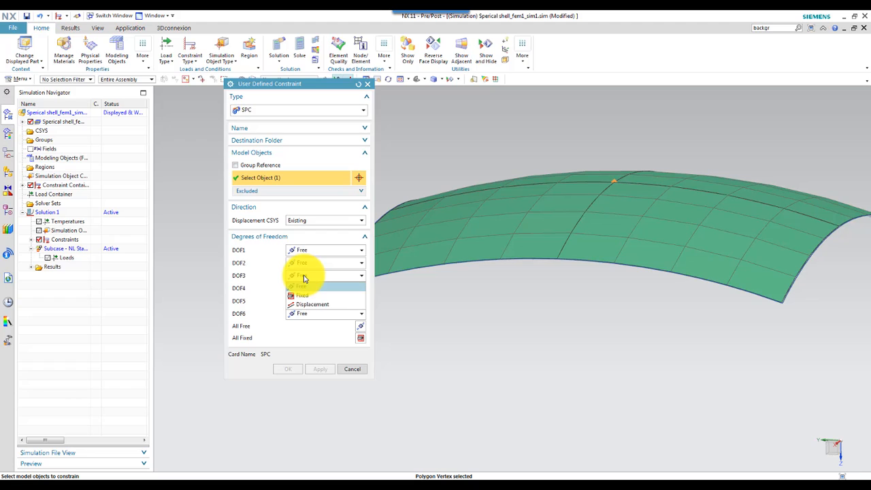
left_click(308, 309)
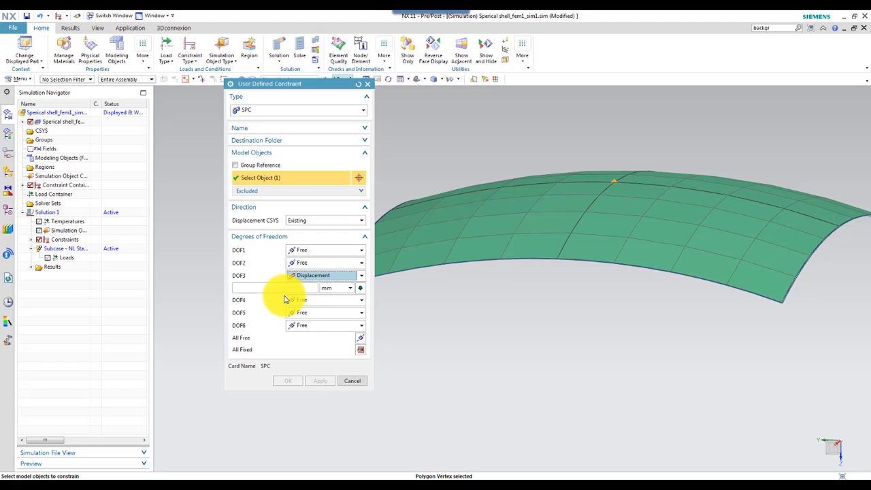
left_click(264, 288)
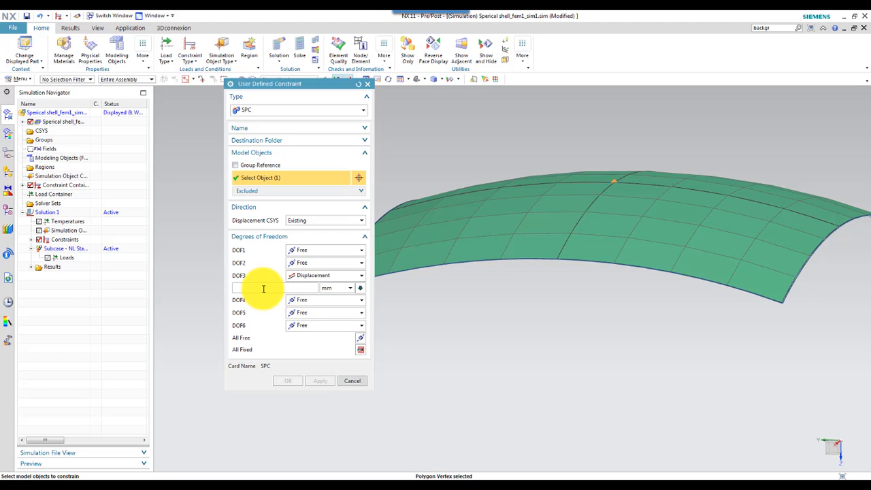
type("300")
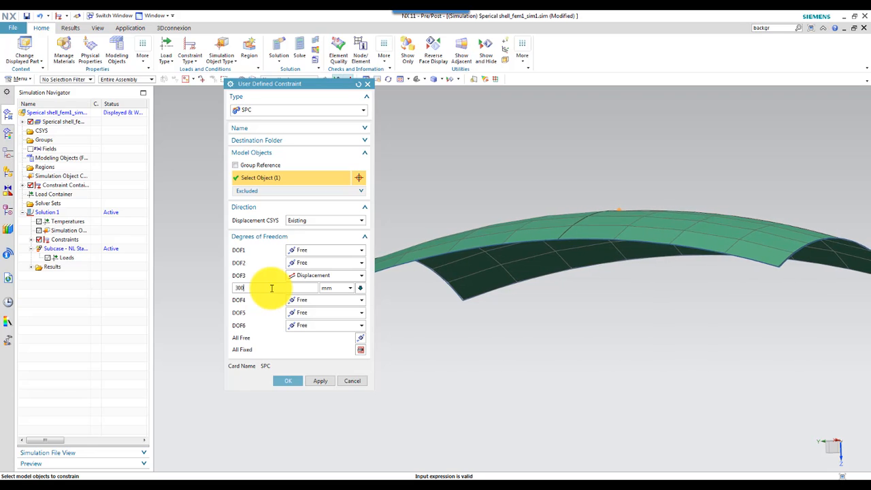
left_click(290, 381)
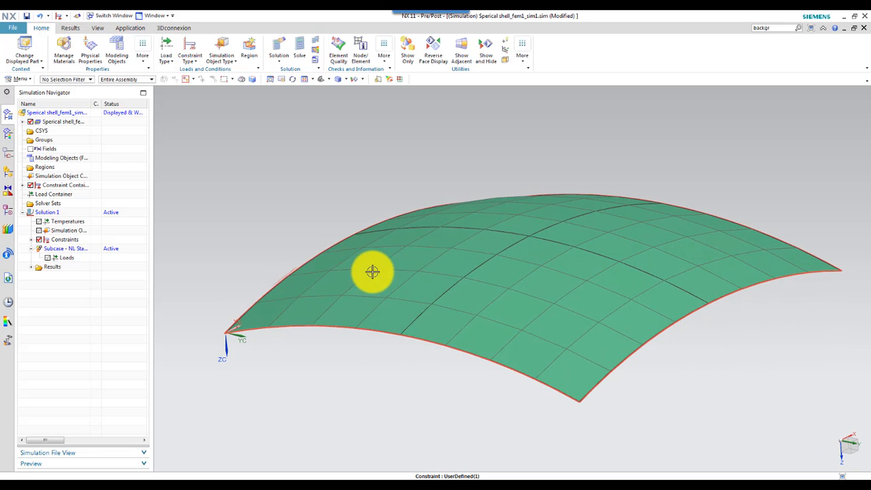
Delete the existing Structural result data of Solution 1
left_click(29, 269)
right_click(68, 275)
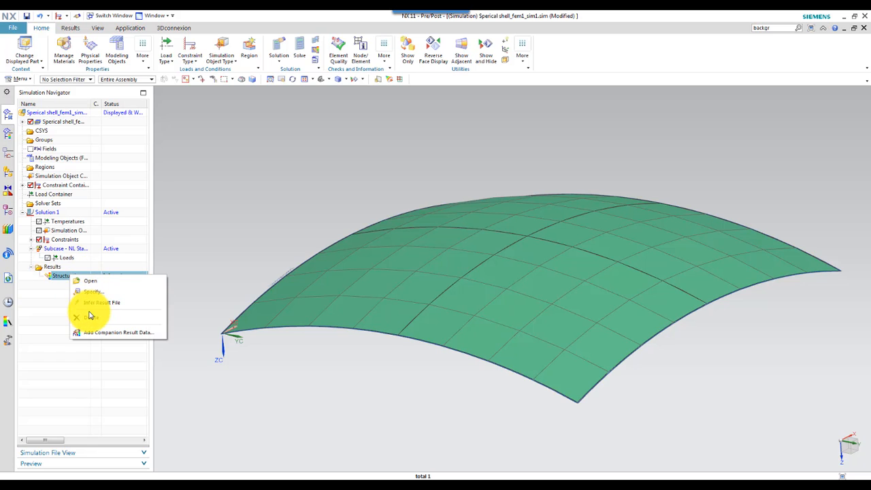
left_click(89, 316)
left_click(398, 262)
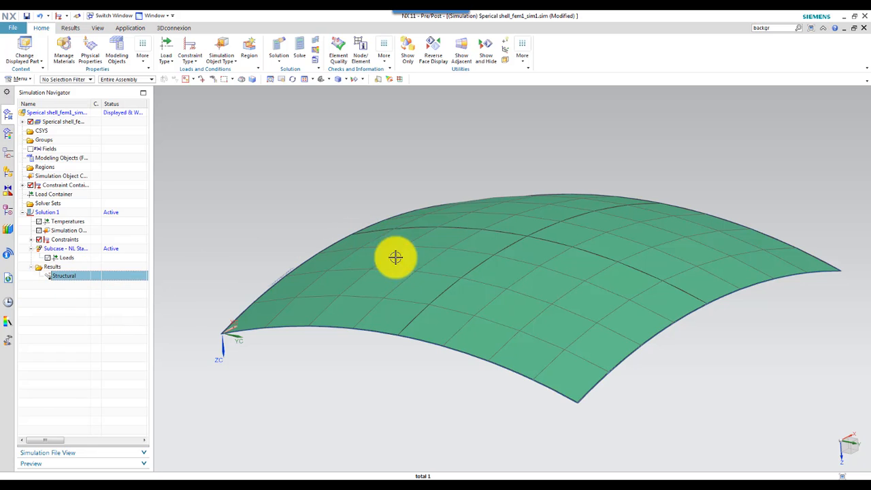
Solve Solution 1 with the model setup check enabled
right_click(49, 214)
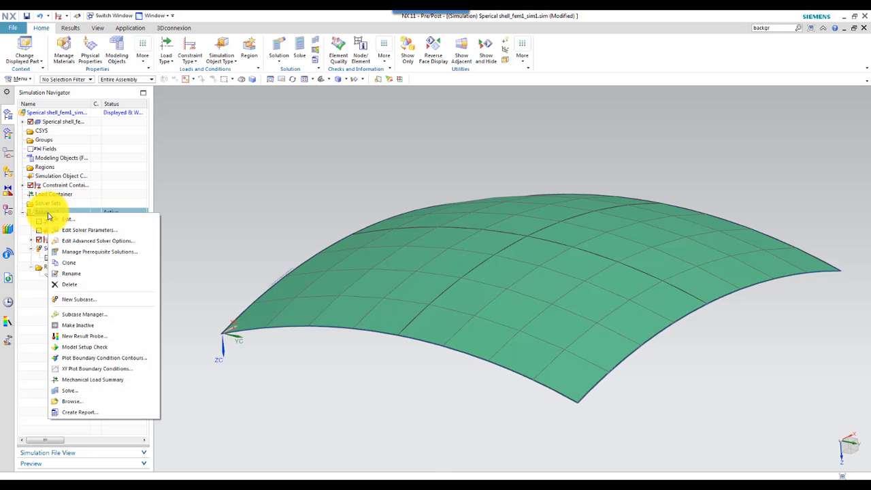
left_click(73, 390)
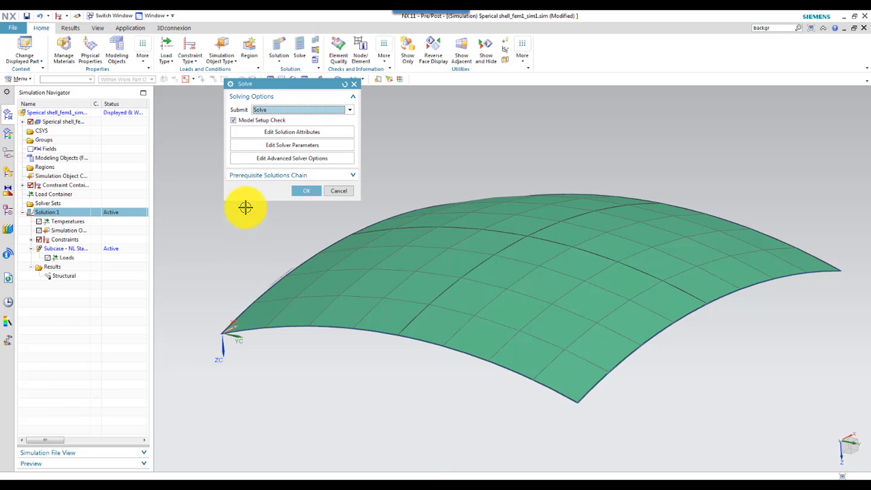
left_click(303, 191)
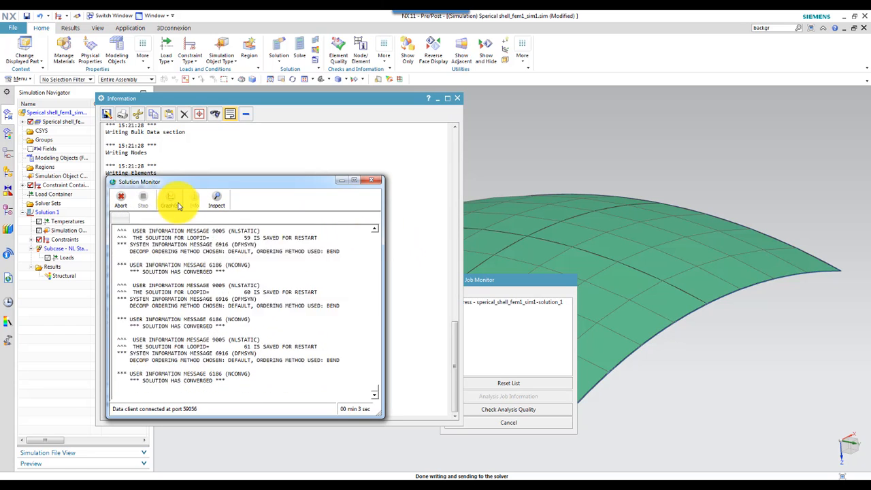
Show the solver's convergence graphs and examine the Nonlinear Iteration History
left_click(180, 206)
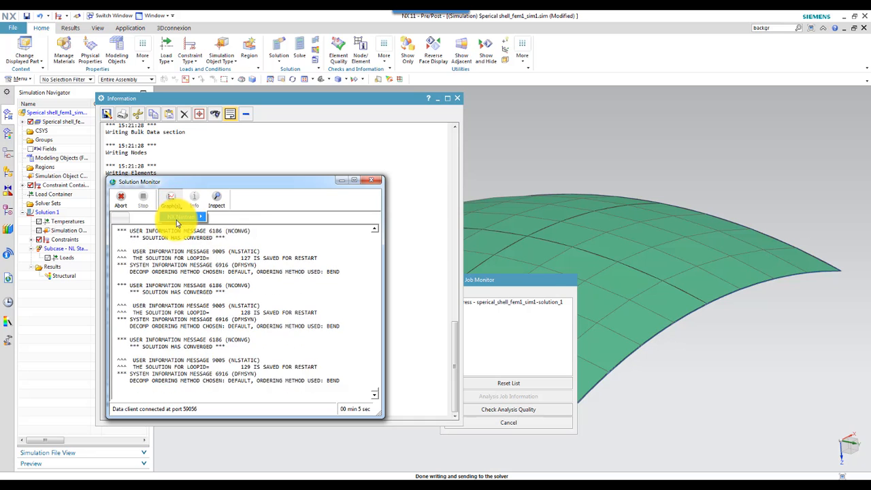
mouse_move(179, 219)
left_click(230, 217)
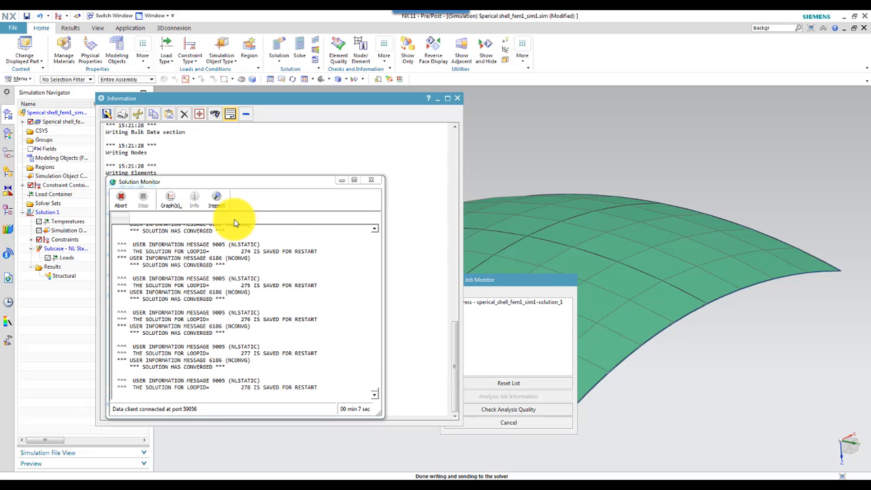
left_click(393, 129)
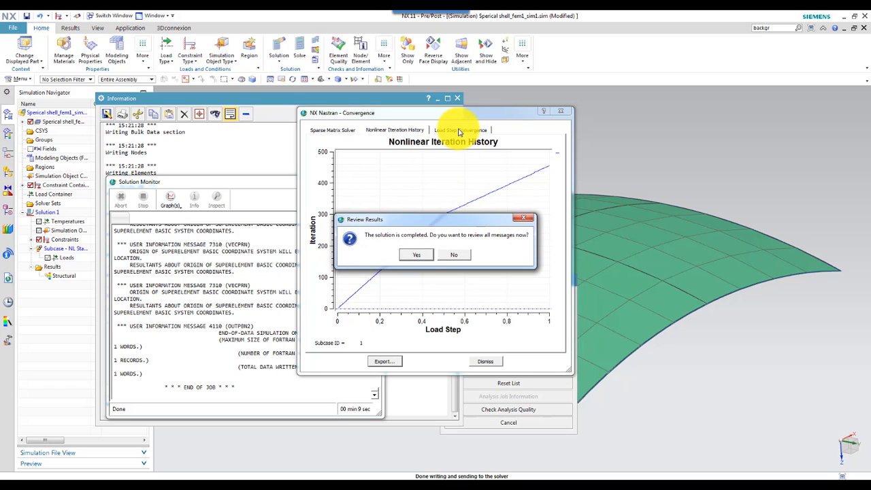
Review the solver messages and close the convergence graph, the solution and job monitors and the information listing
left_click(417, 255)
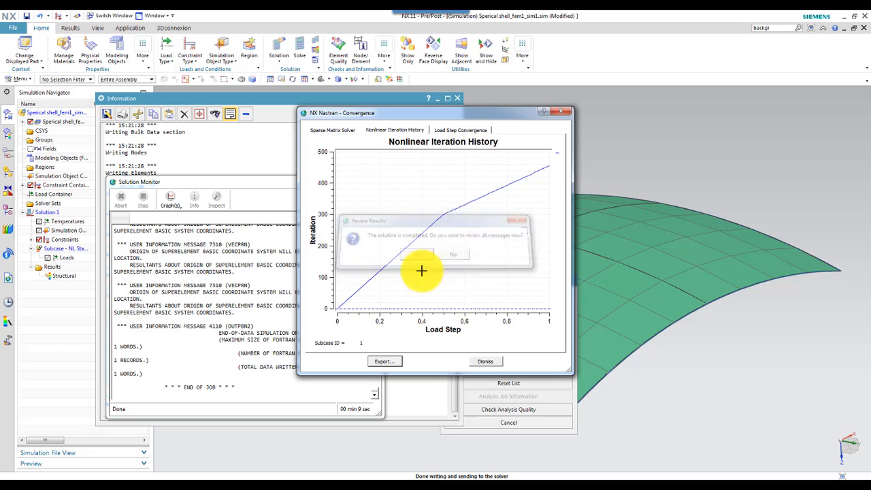
left_click(485, 363)
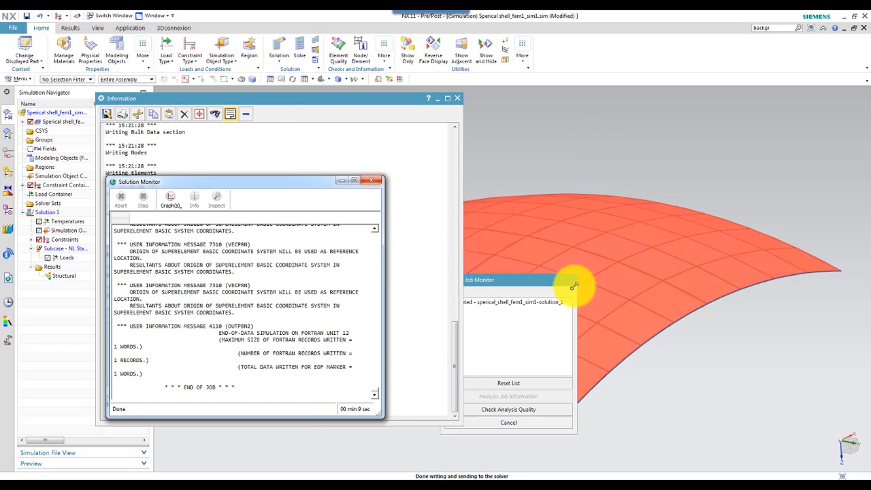
left_click(515, 302)
left_click(499, 402)
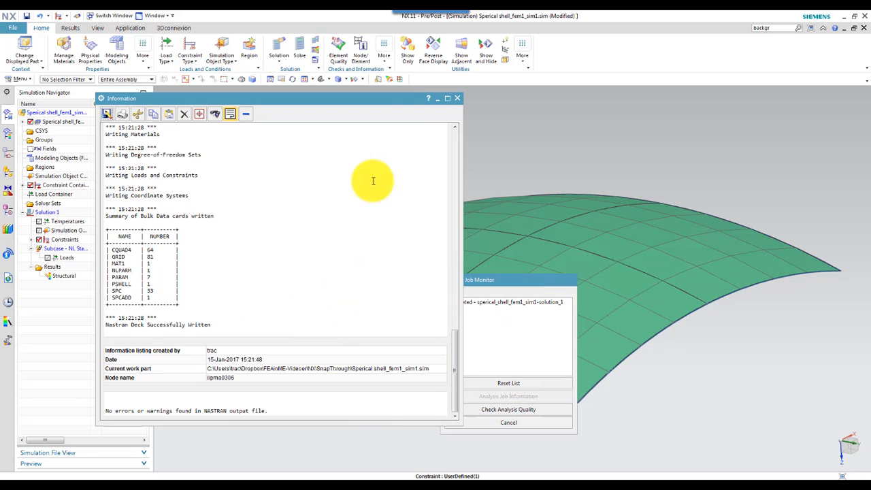
left_click(456, 98)
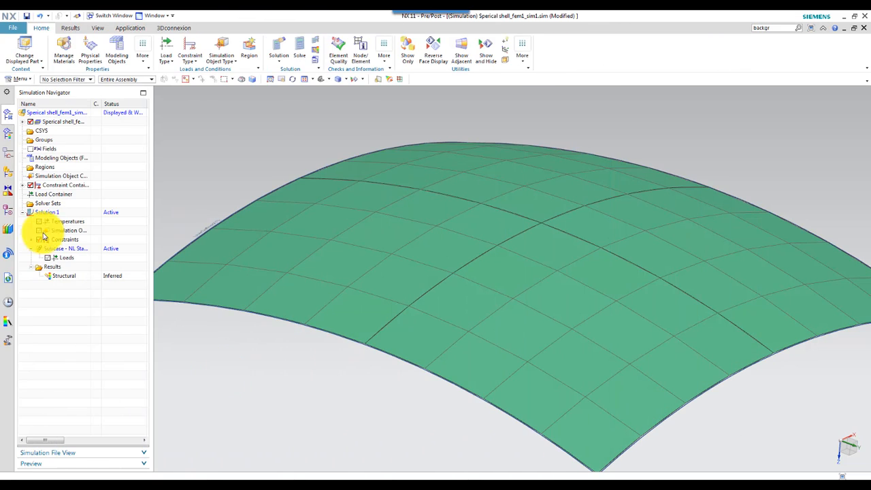
Open the Structural results of Solution 1 and plot the nodal Z displacement of Non-Linear Step 1
double_click(68, 276)
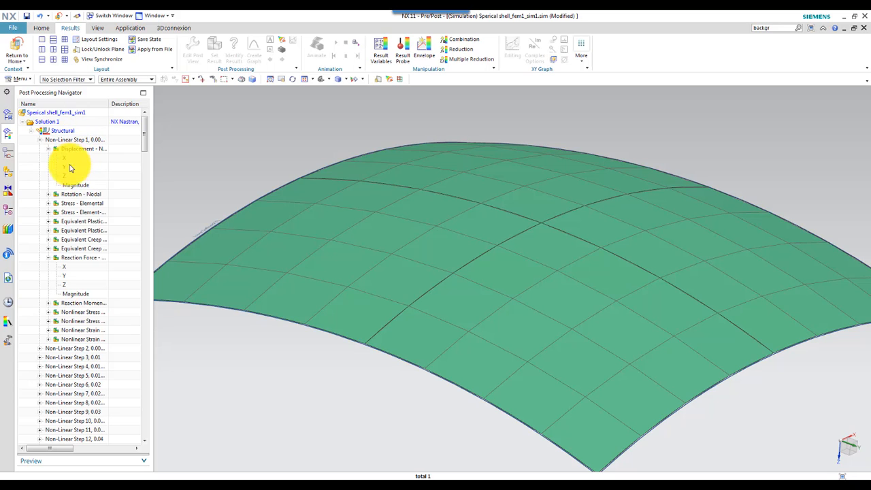
left_click(39, 140)
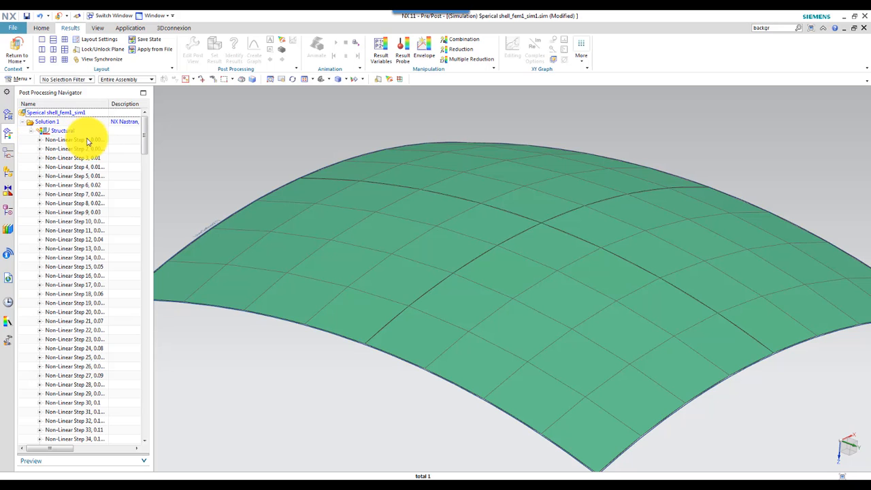
left_click(40, 140)
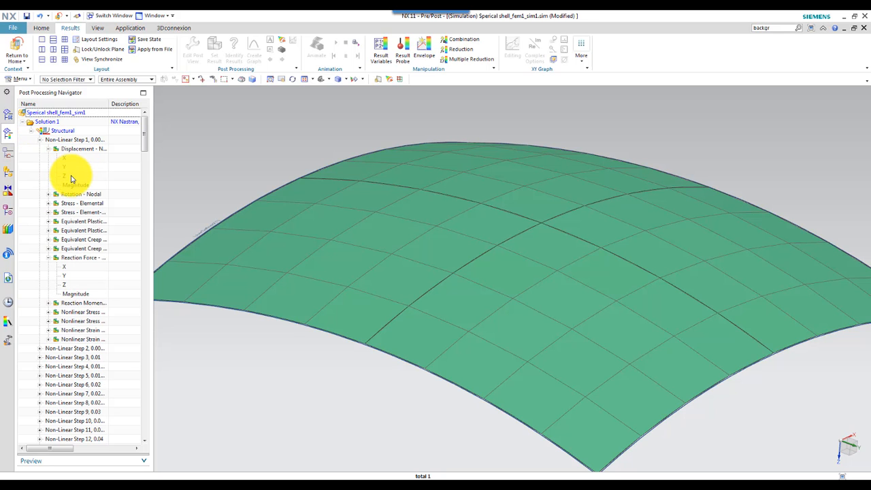
double_click(71, 179)
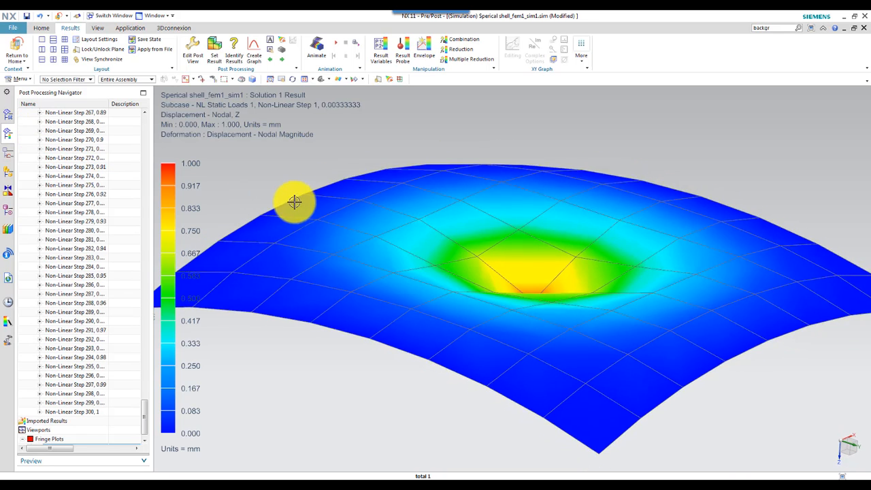
Change the deformation scale type of the displacement plot to Absolute
middle_click_drag(294, 203, 384, 199)
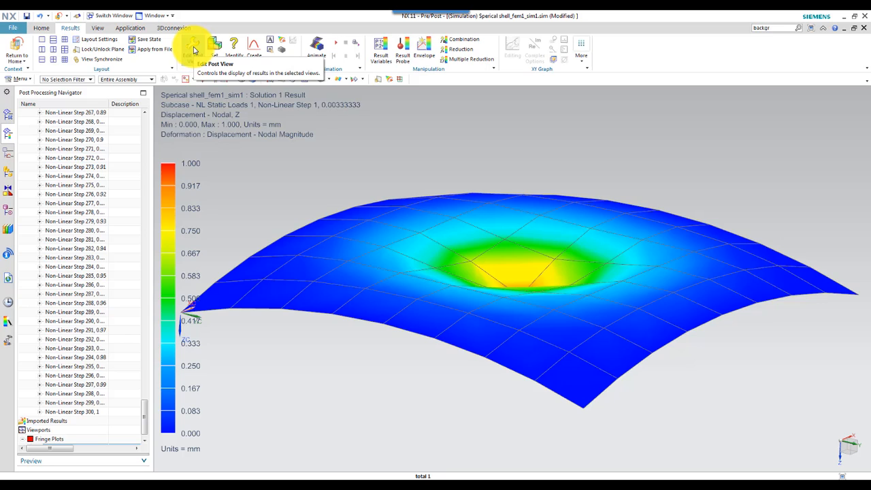
left_click(194, 51)
left_click(186, 232)
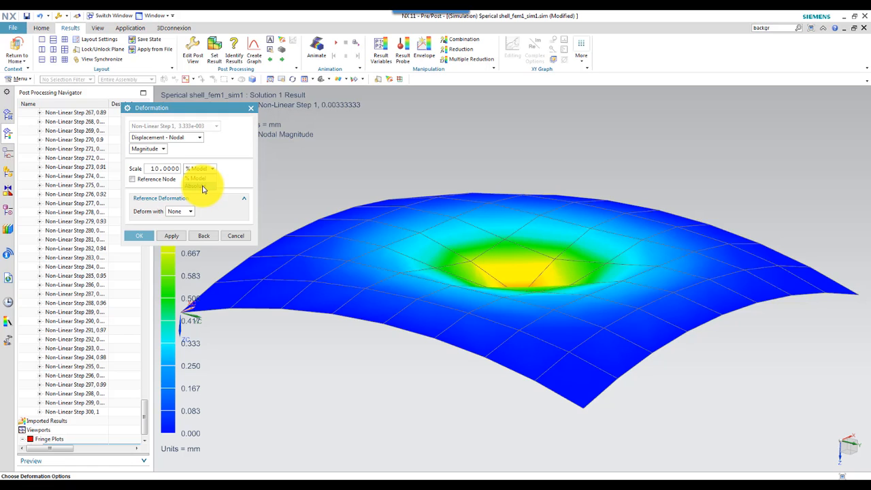
left_click(202, 187)
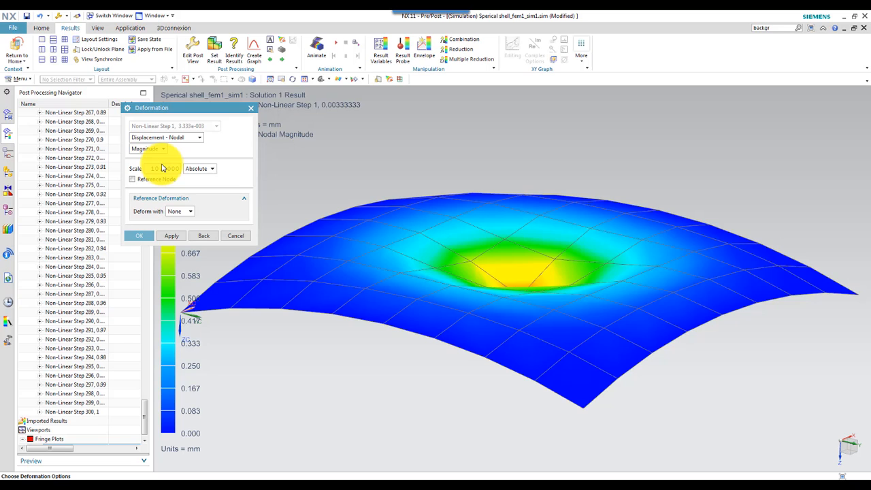
left_click(139, 235)
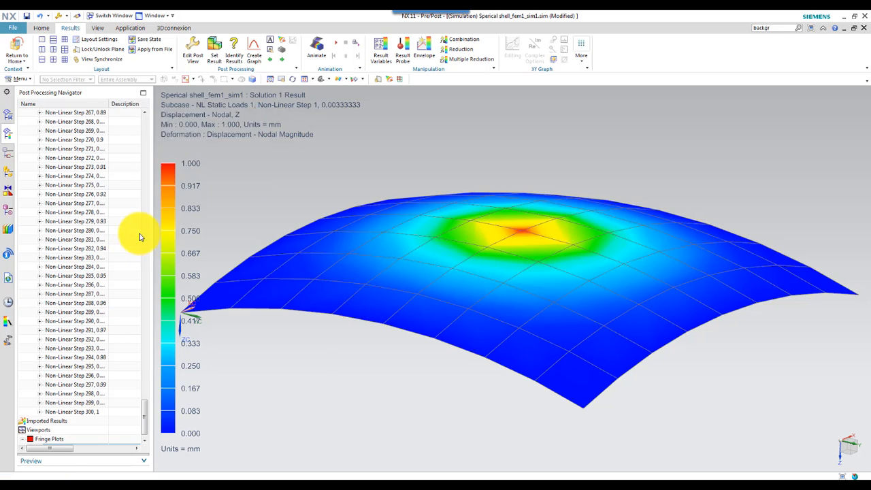
Animate the Z displacement plot over Iterations from Non-Linear Step 1 to Non-Linear Step 300
left_click(241, 364)
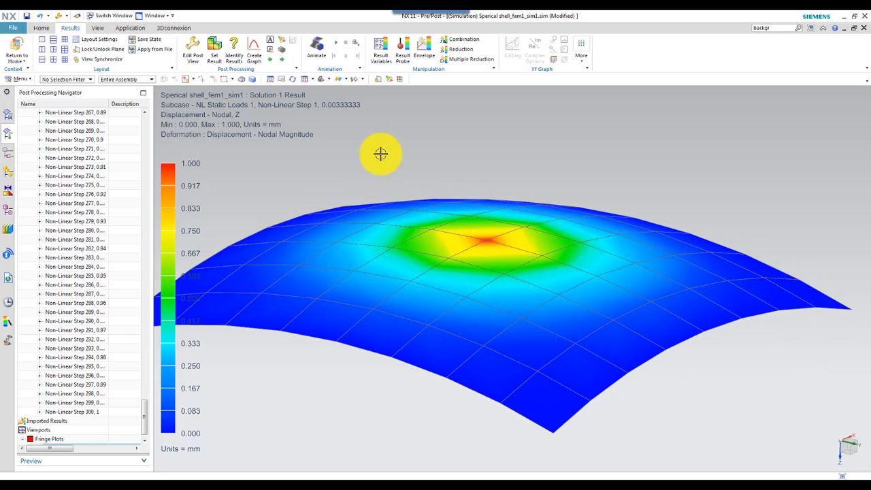
left_click(319, 53)
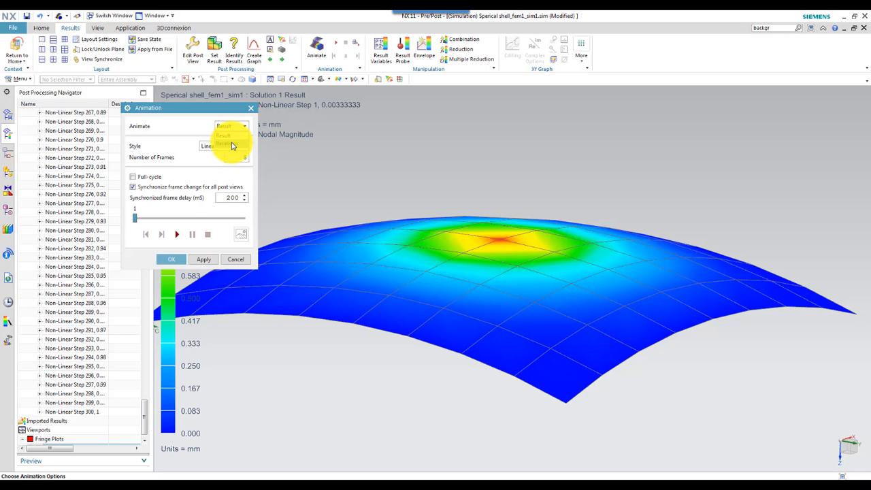
left_click(232, 145)
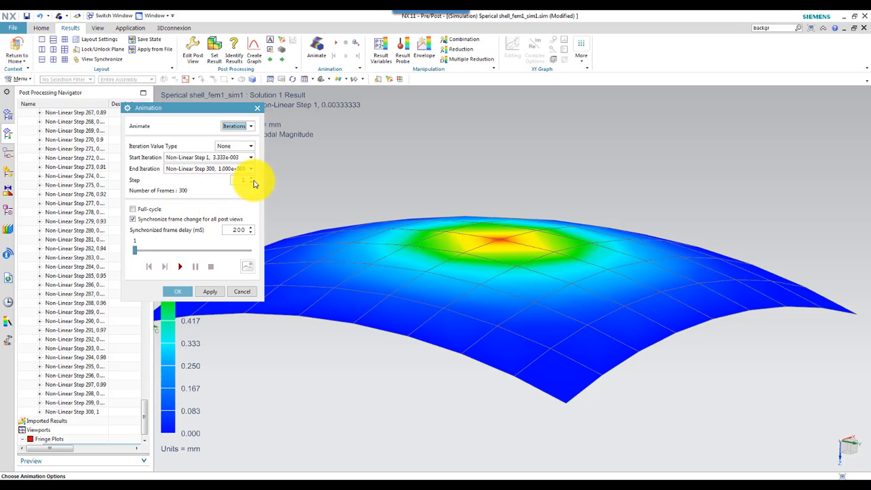
left_click(179, 292)
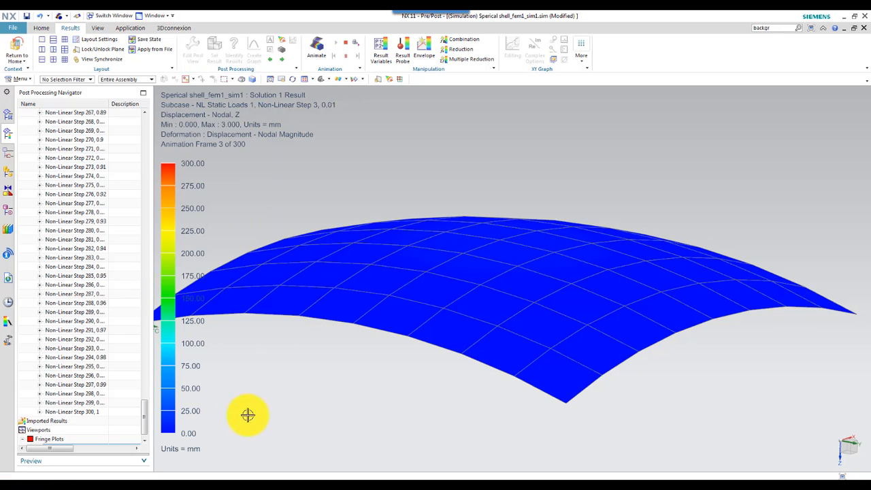
left_click(343, 46)
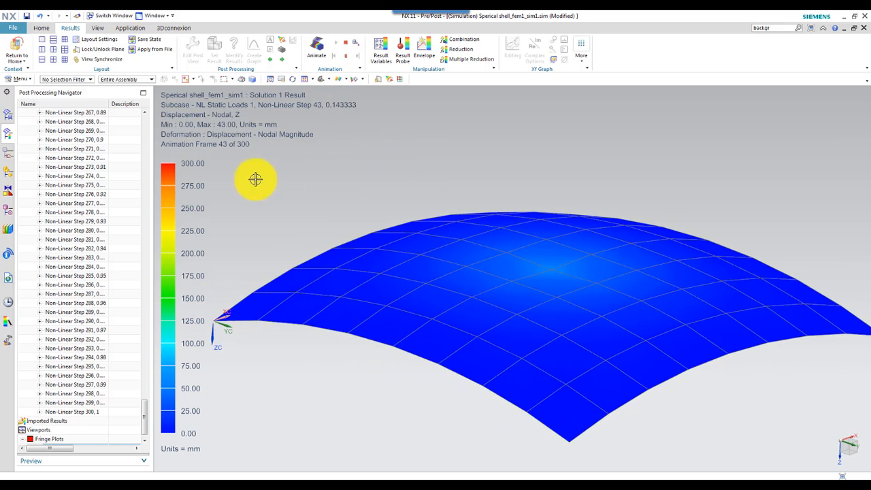
Stop the displacement animation and select the nodal Z displacement of Non-Linear Step 1
left_click_drag(144, 415, 149, 130)
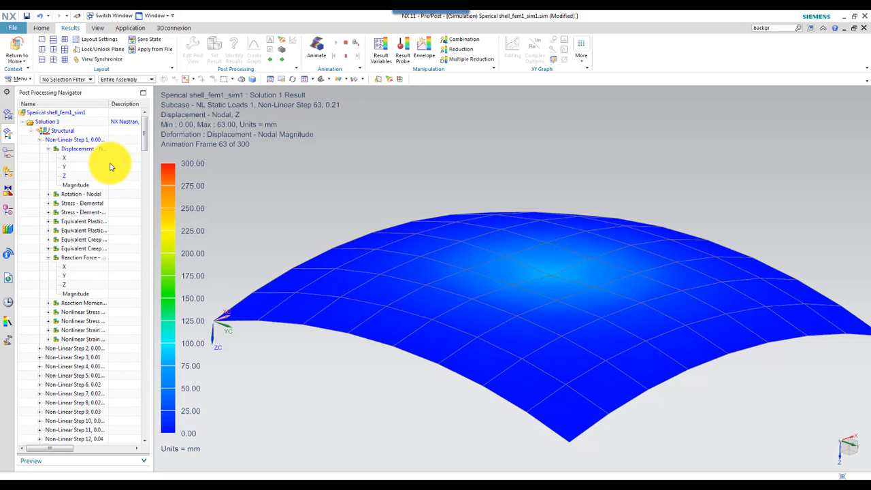
left_click(346, 43)
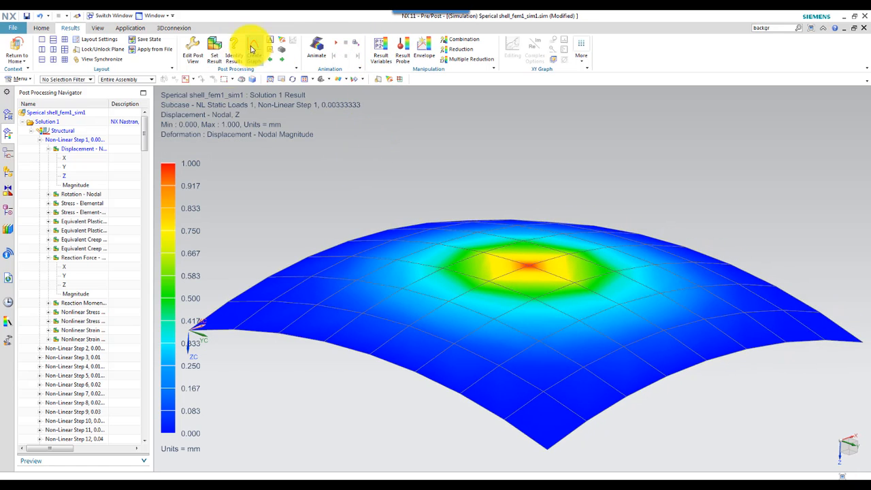
left_click(72, 176)
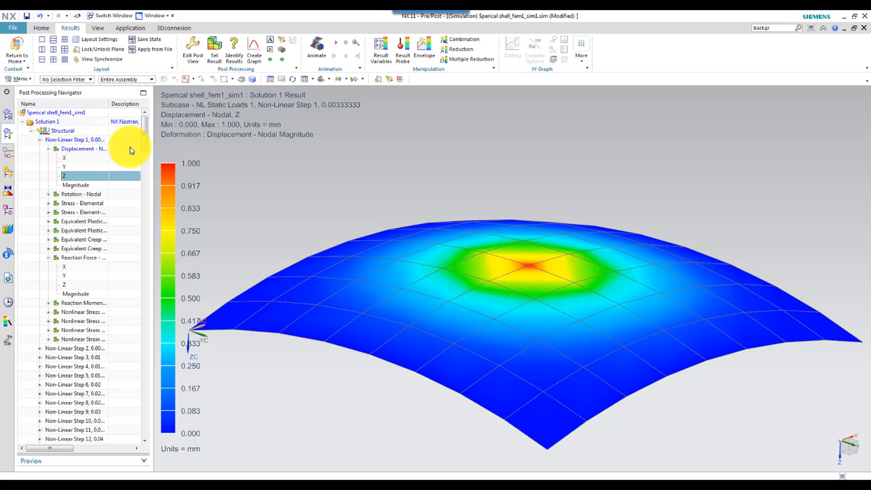
Graph the Z displacement of the shell's centre node Across Iterations in a new window, with Iteration ID on the X axis
left_click(257, 47)
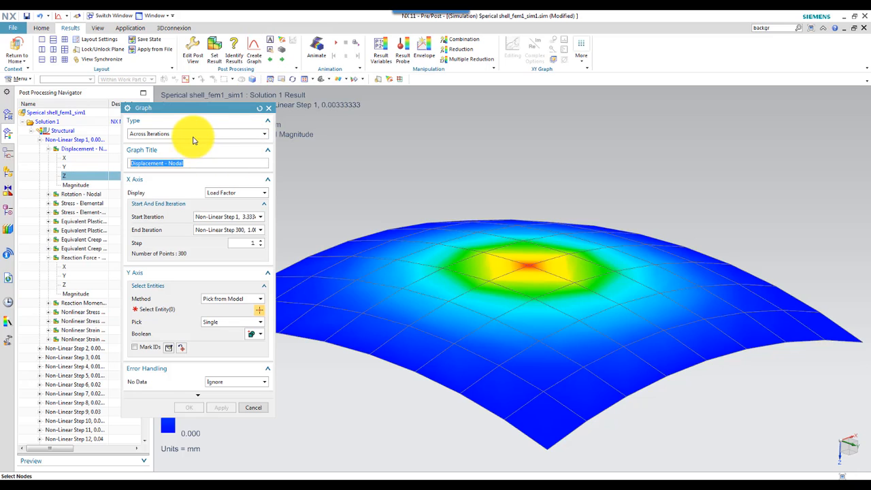
left_click(176, 135)
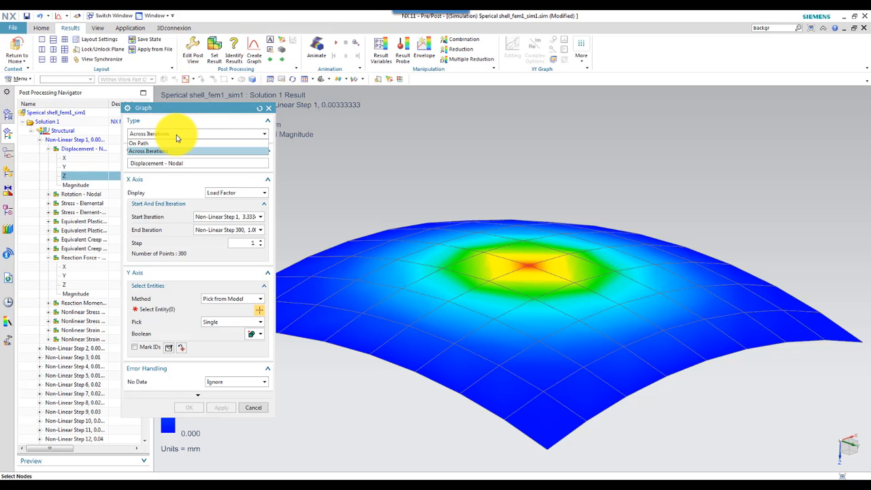
left_click(173, 152)
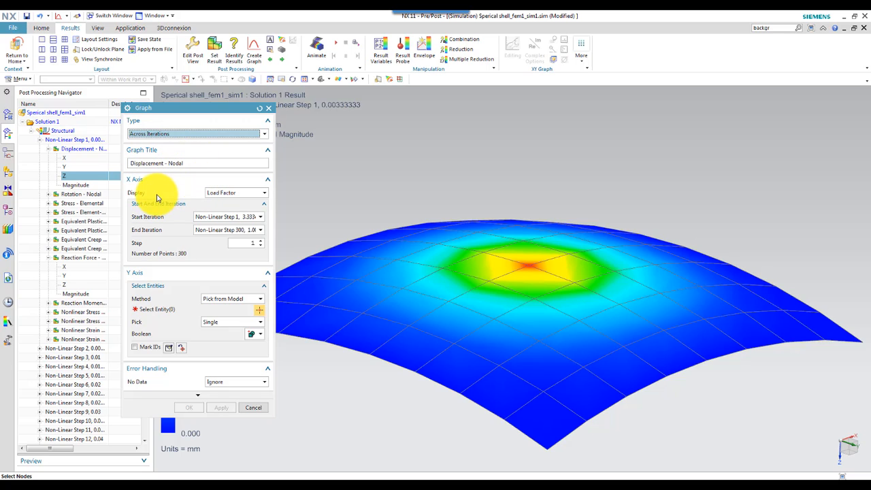
left_click(265, 193)
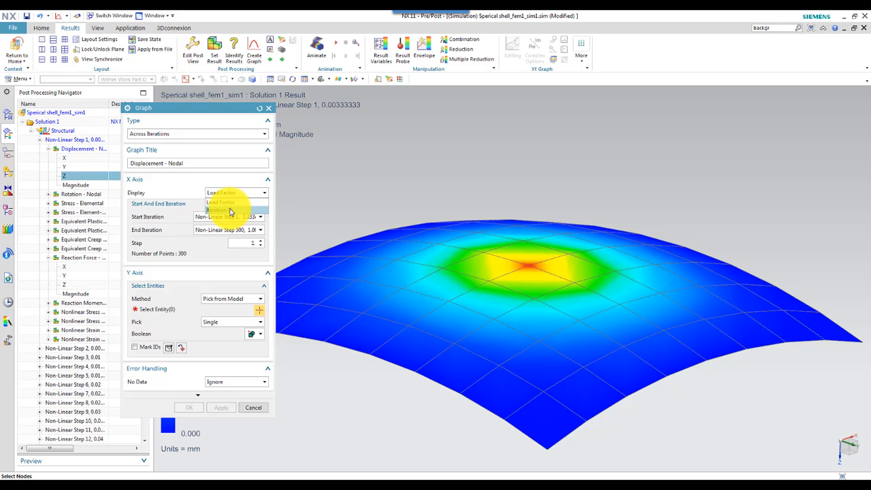
left_click(228, 212)
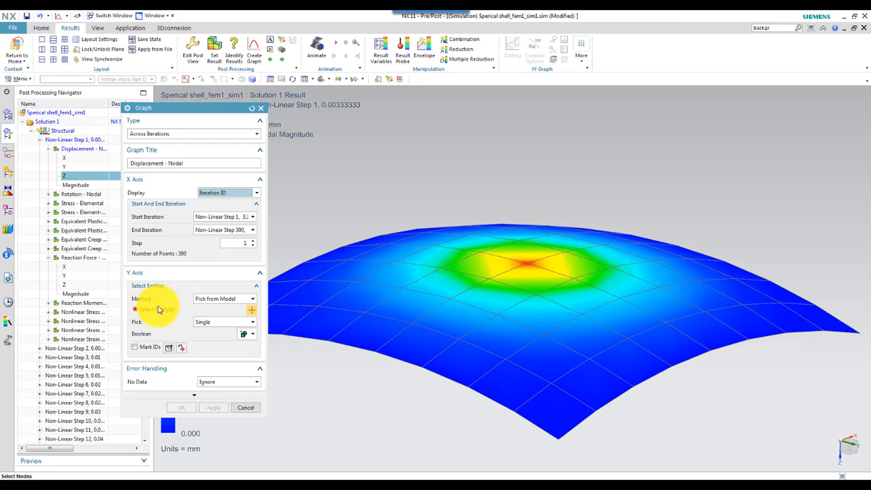
left_click(530, 257)
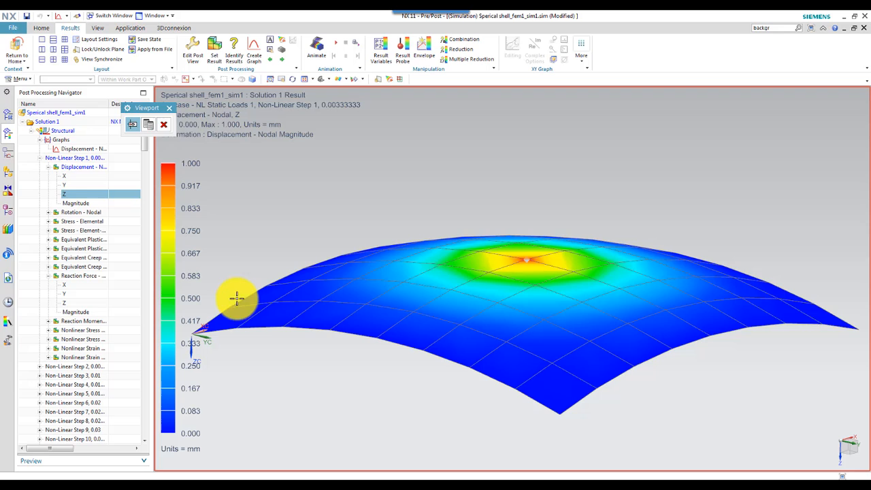
left_click(156, 124)
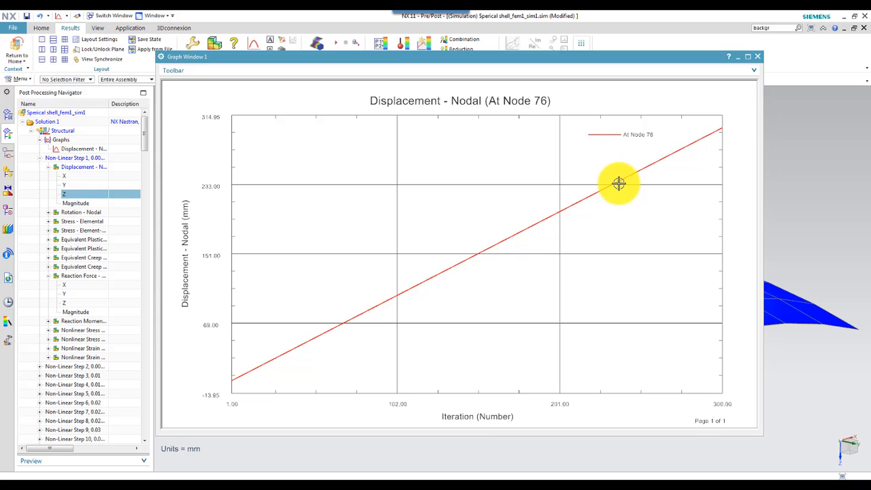
Export the centre node's displacement curve to an AFU file named displacements in the SnapThrough folder and close the graph
left_click(186, 69)
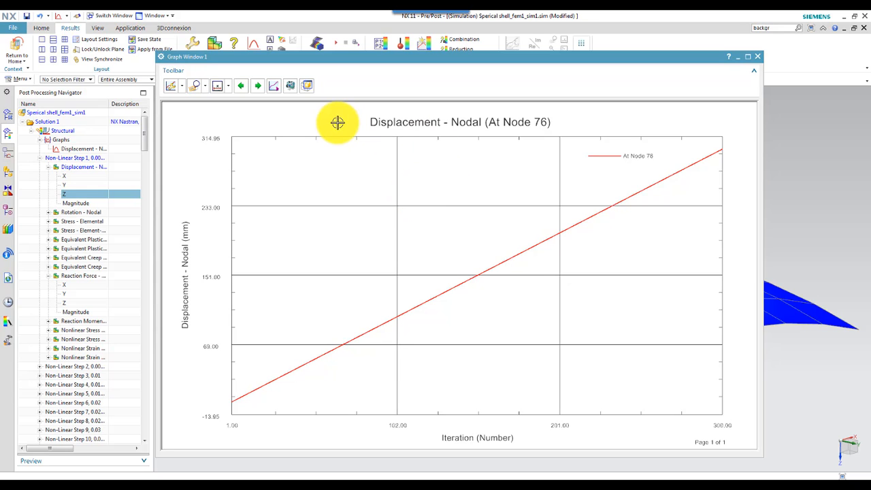
left_click(275, 88)
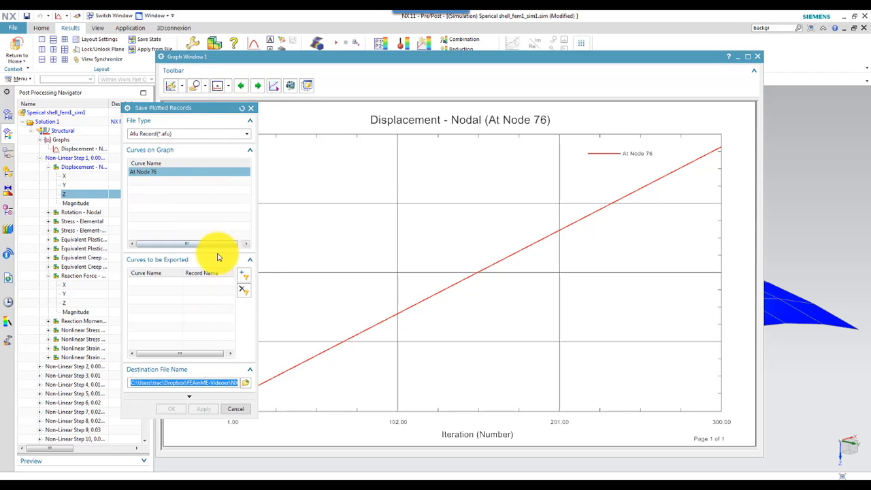
left_click(244, 276)
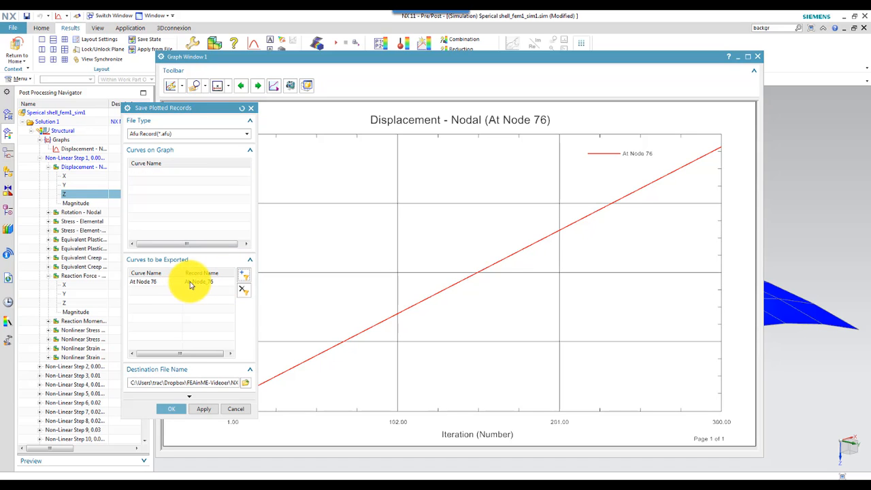
left_click(243, 384)
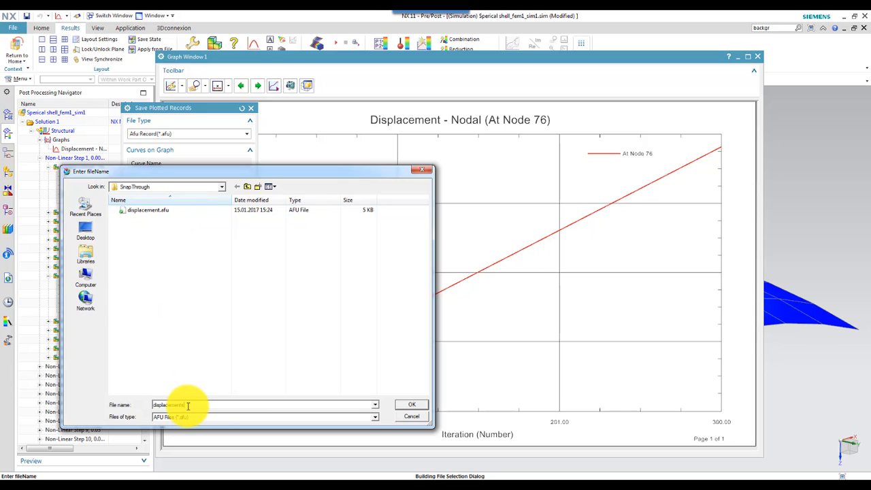
left_click(416, 408)
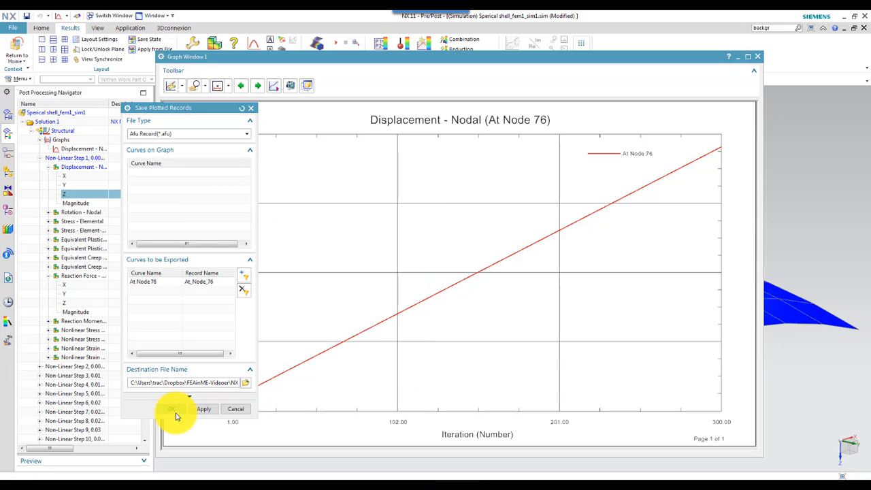
left_click(171, 409)
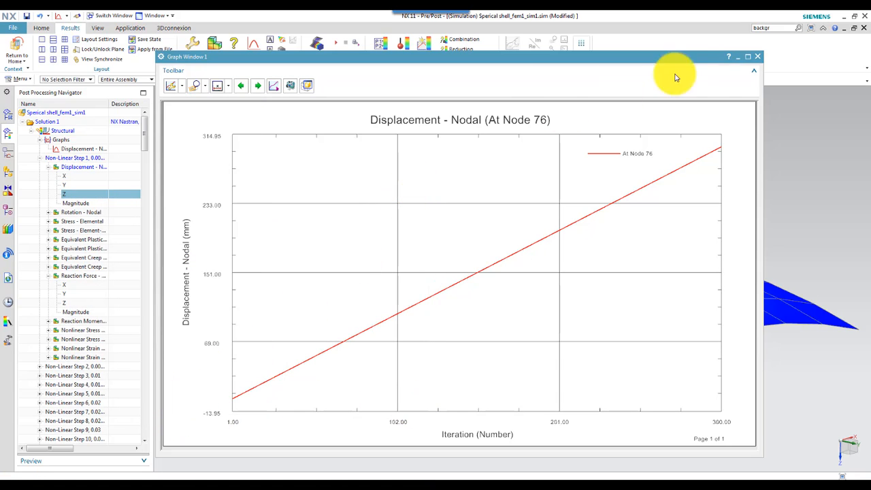
left_click(757, 58)
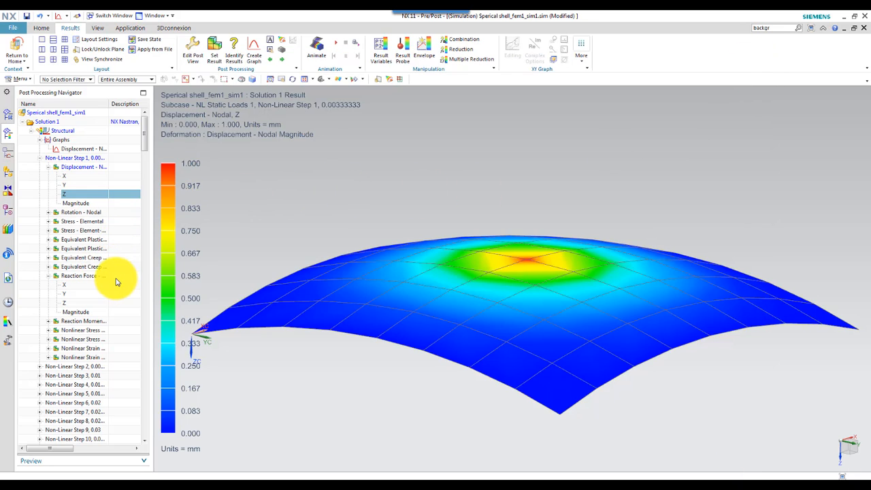
Plot the nodal Z reaction force of Non-Linear Step 1 and graph it for the centre node Across Iterations in a new window, using Iteration ID
left_click(71, 304)
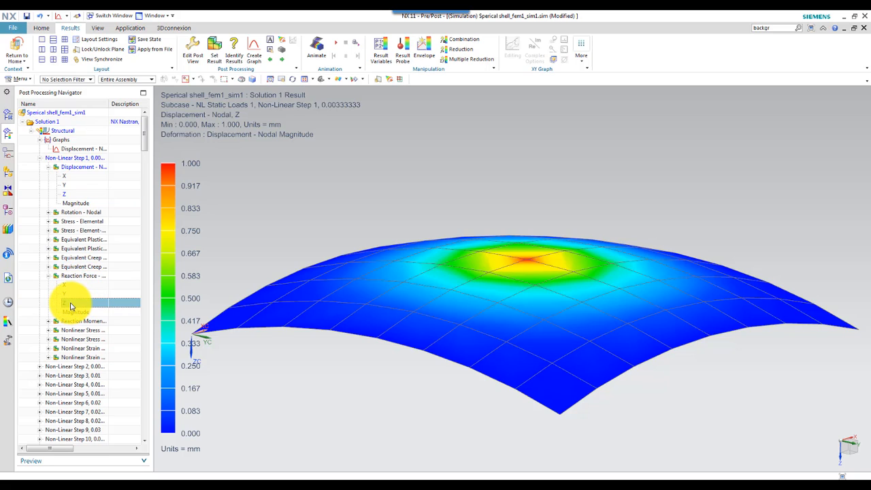
double_click(71, 304)
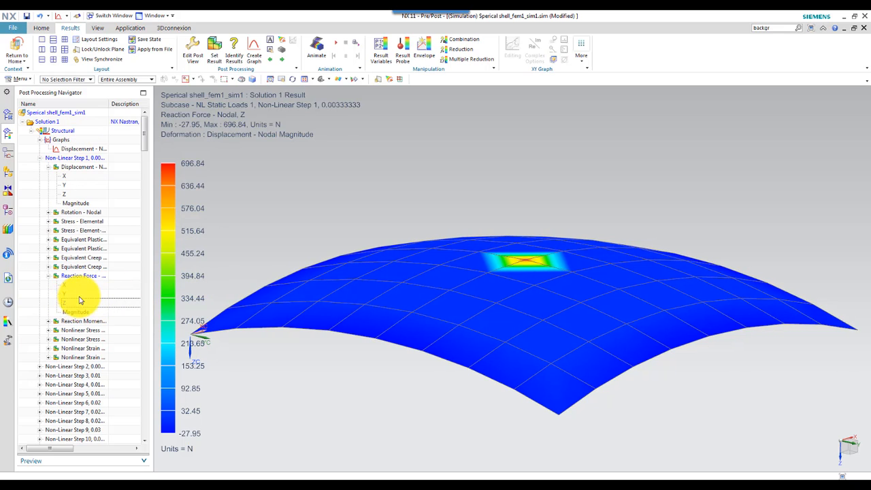
left_click(253, 47)
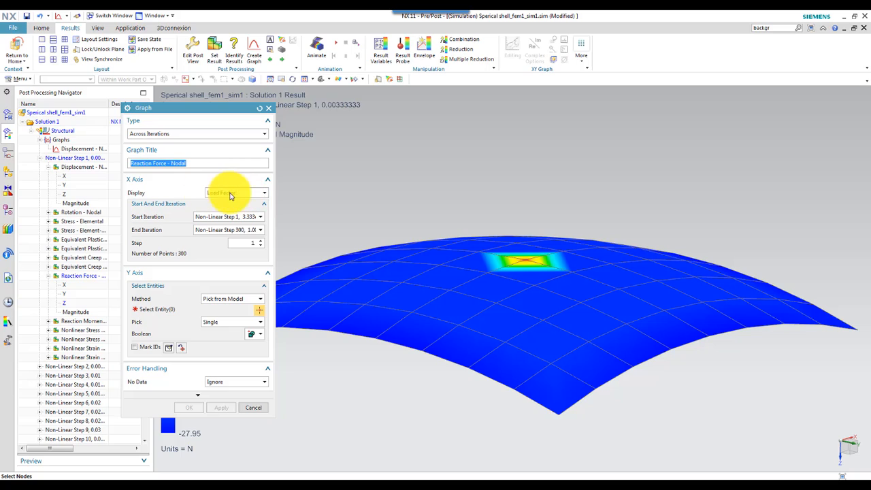
left_click(253, 194)
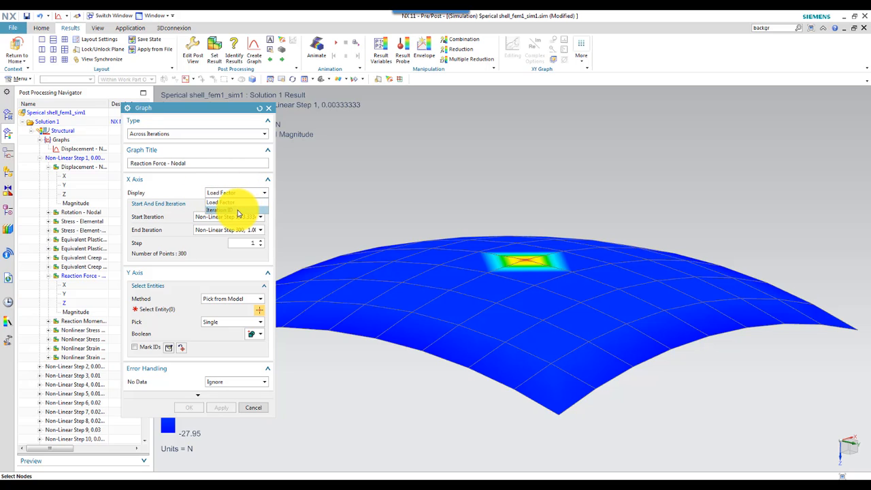
left_click(237, 211)
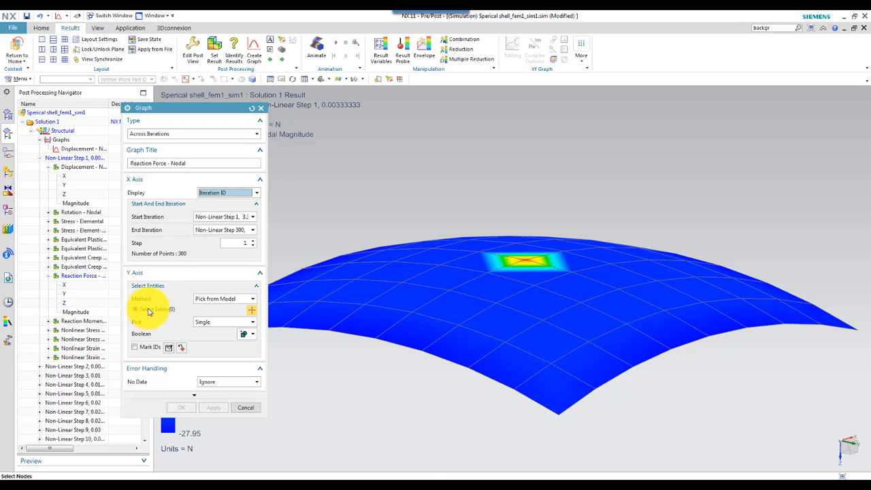
left_click(532, 256)
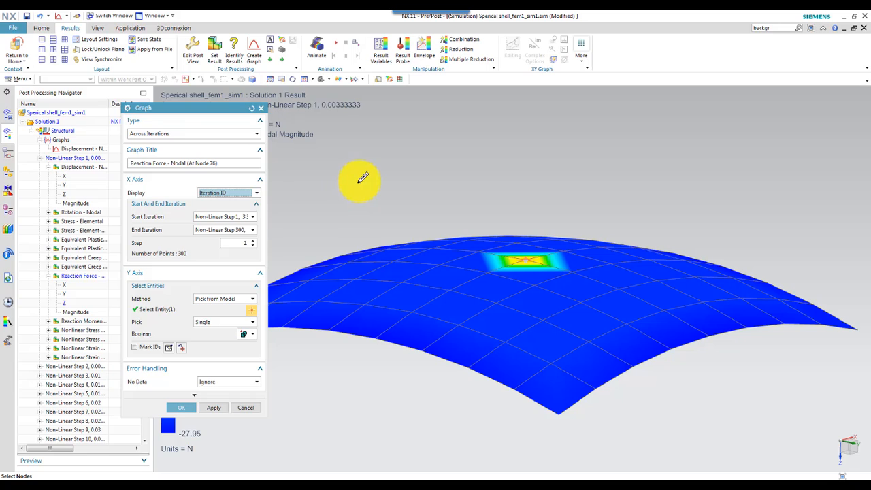
left_click(182, 407)
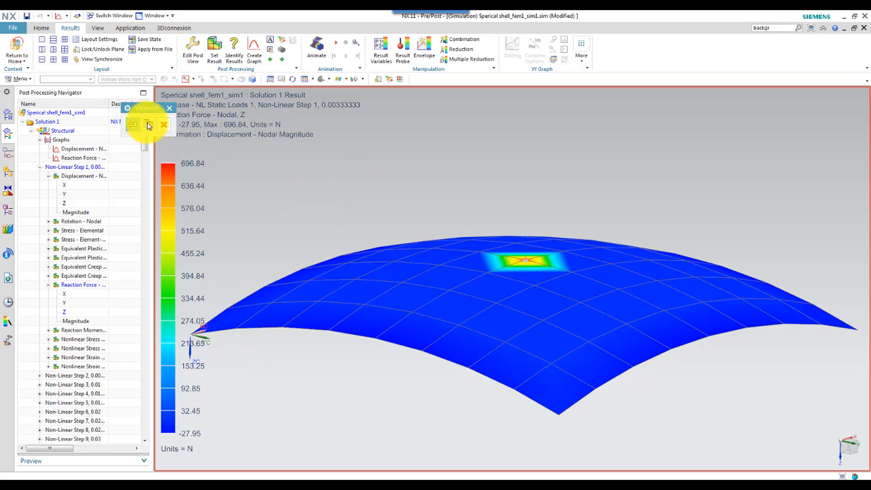
left_click(148, 126)
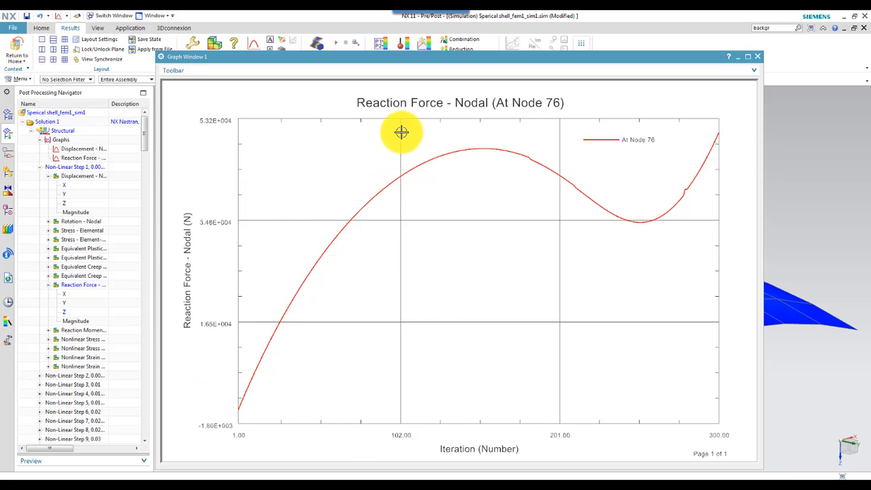
Export the centre node's reaction force curve to an AFU file named forces in the SnapThrough folder and close the graph
left_click(277, 72)
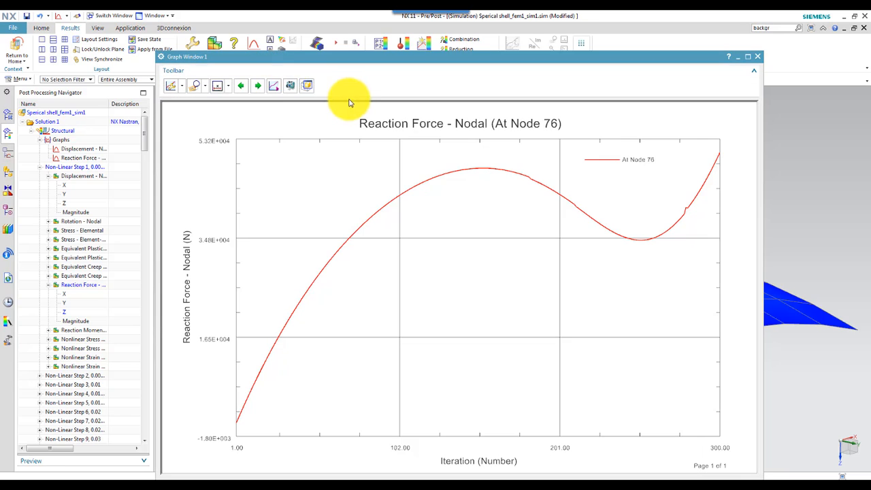
left_click(275, 87)
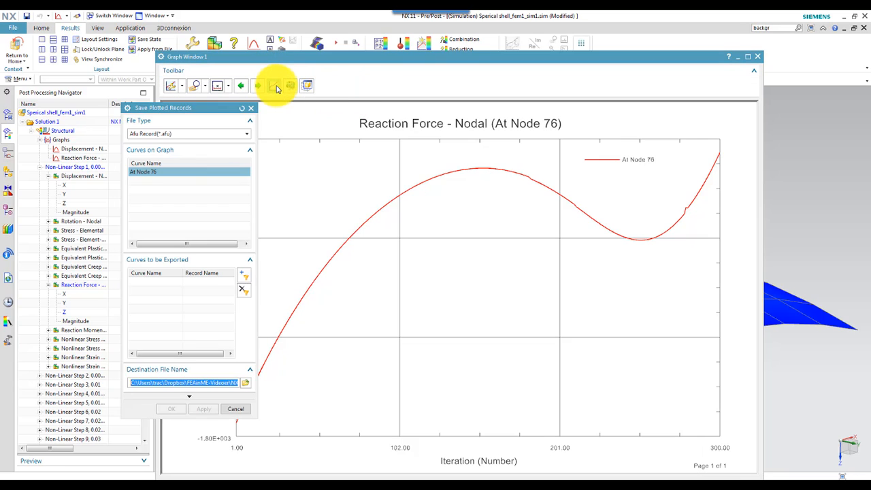
left_click(167, 174)
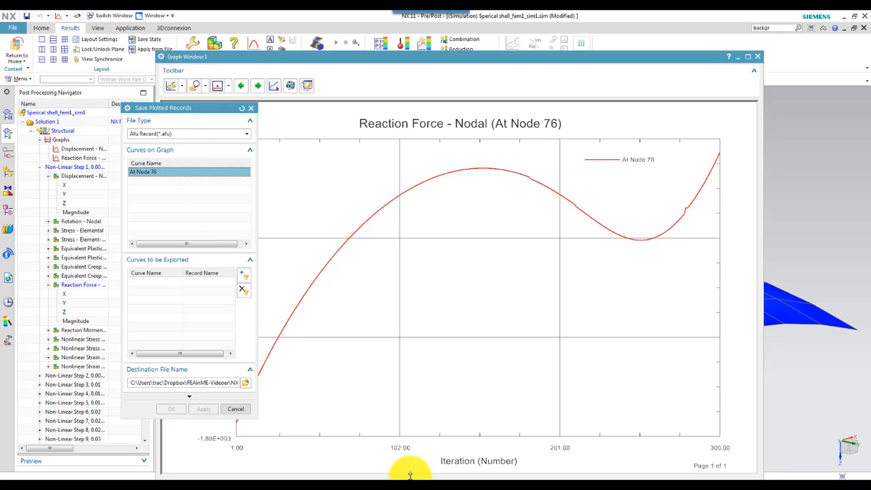
left_click(243, 278)
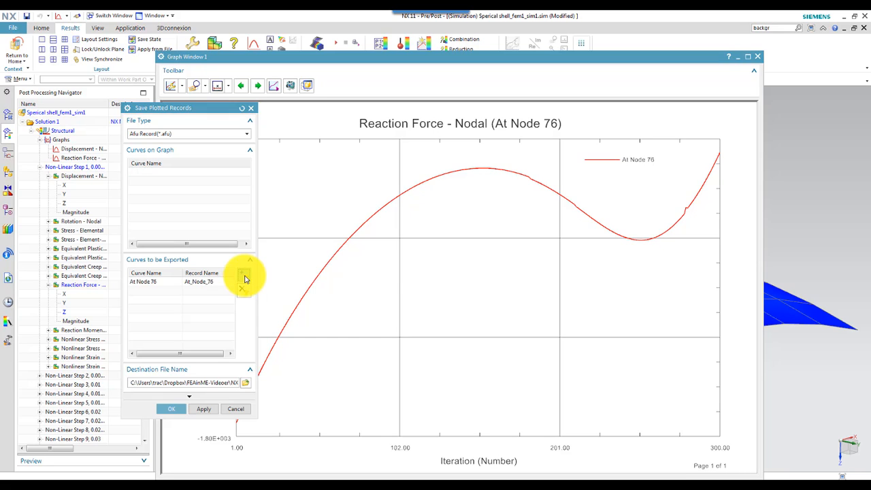
left_click(249, 385)
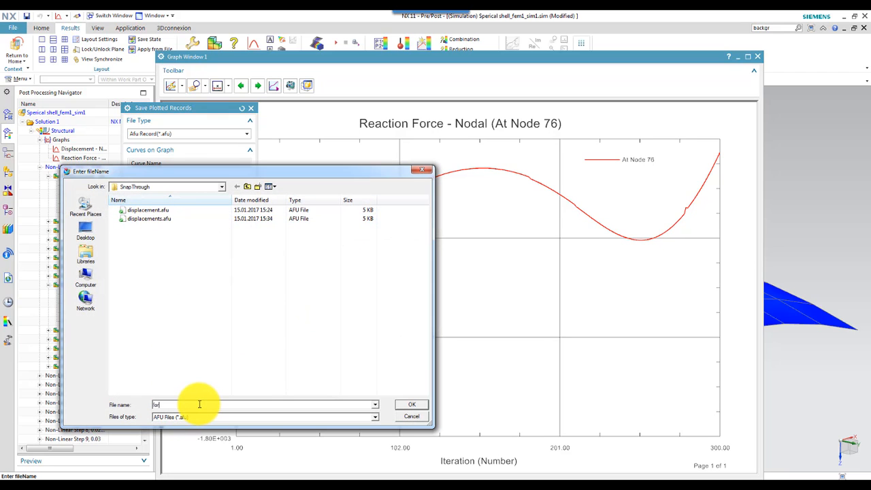
left_click(406, 405)
left_click(171, 409)
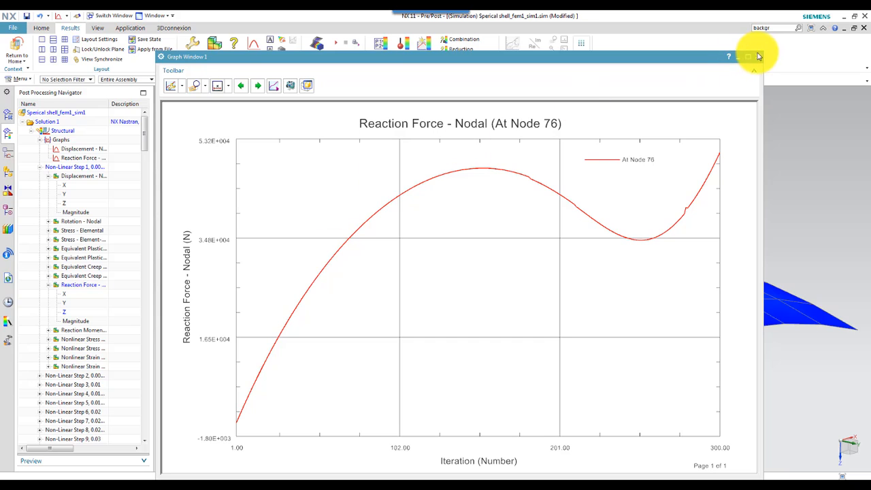
left_click(758, 59)
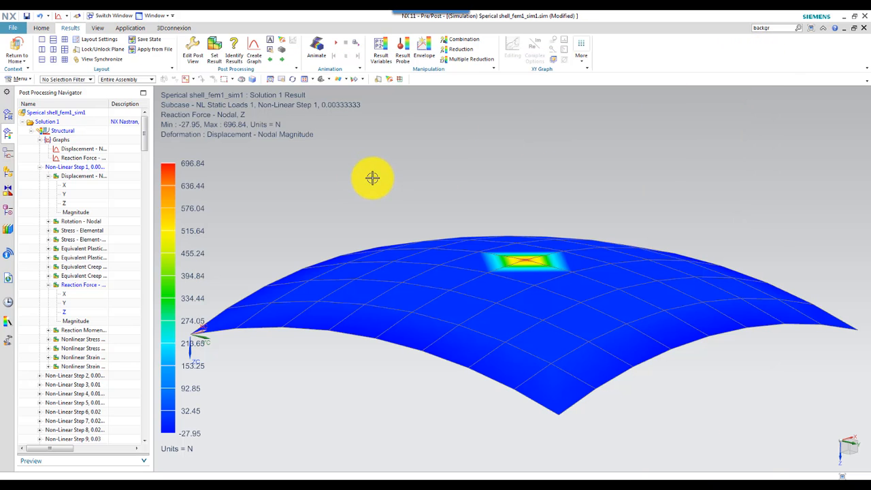
Expand the associated AFU files displacements and forces among the XY functions to list their At_Node_76 curves
left_click(81, 159)
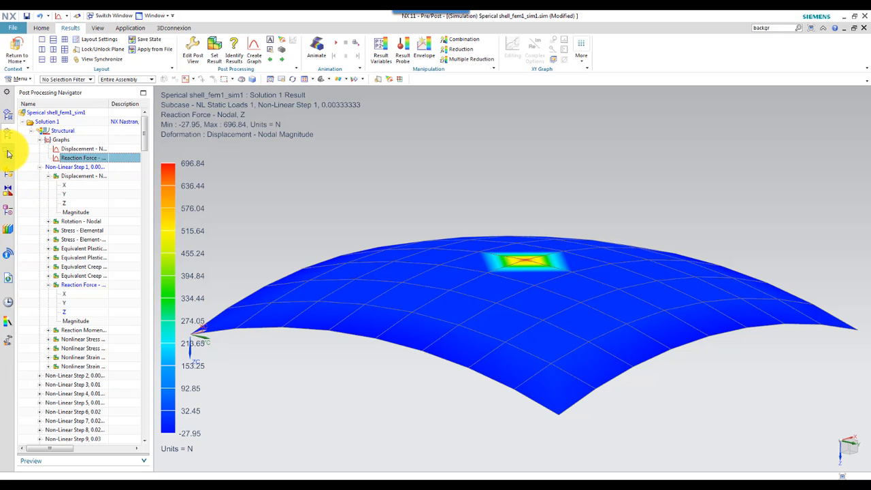
left_click(9, 155)
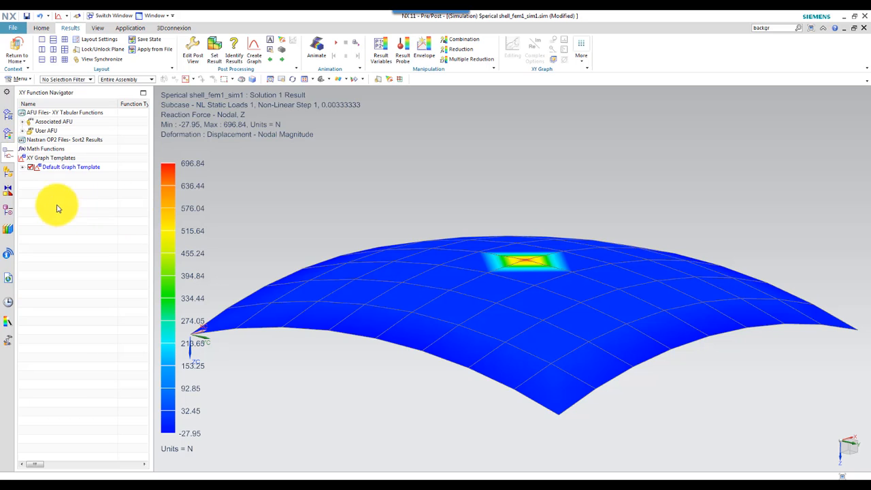
left_click(23, 122)
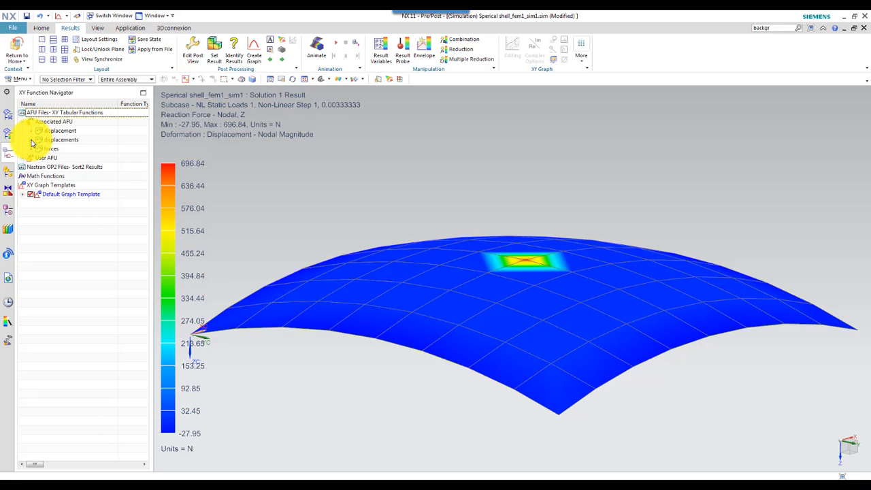
left_click(30, 140)
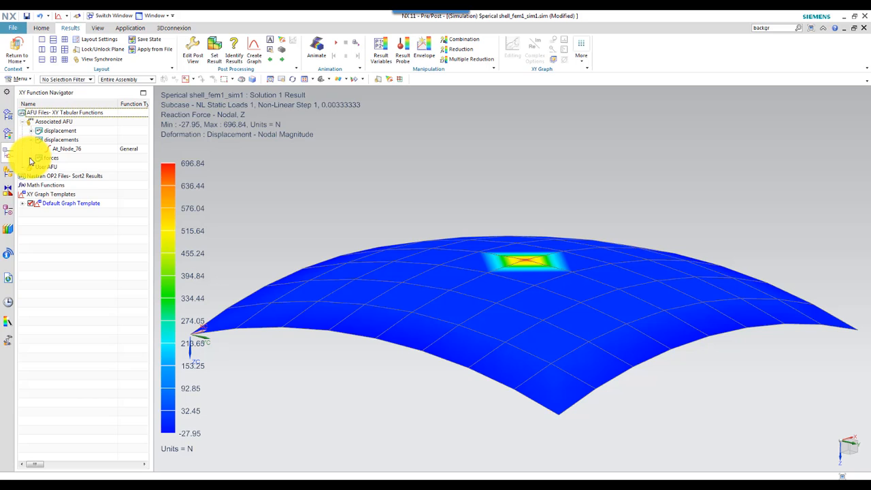
left_click(30, 158)
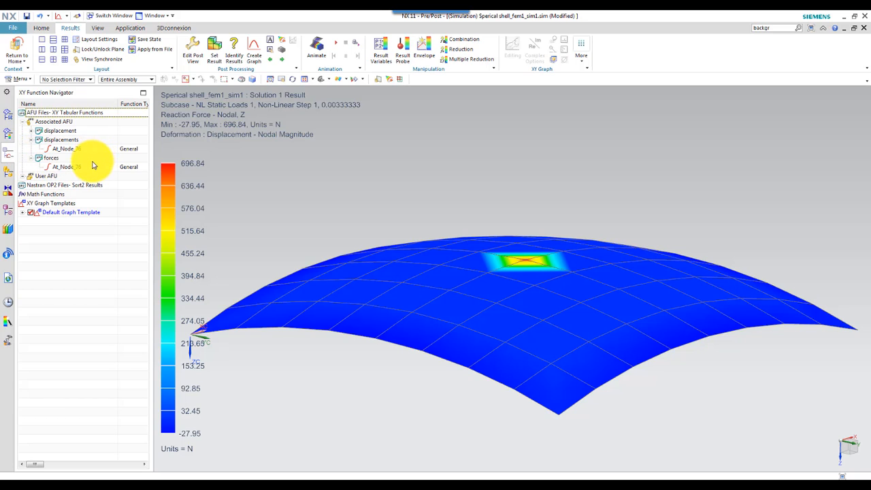
Plot the At_Node_76 curves from displacements and forces against each other with the first Two Function pairing in a new graph window
left_click(69, 149)
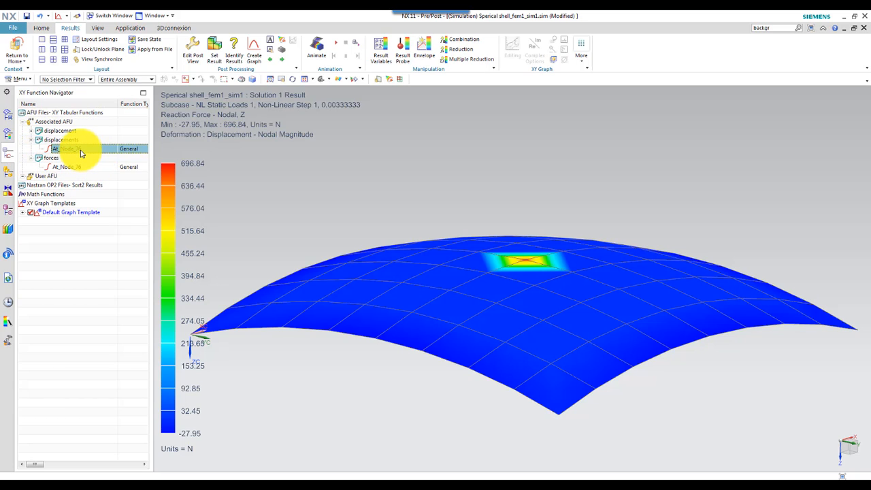
left_click(68, 167, "ctrl")
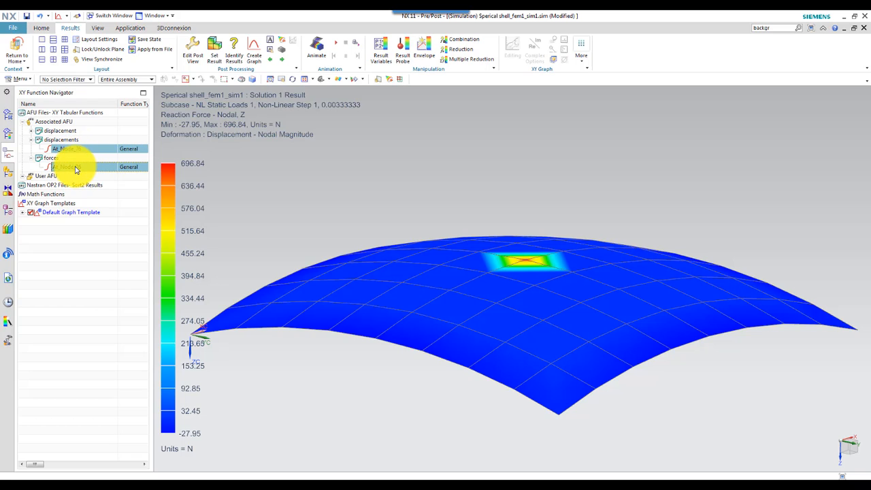
right_click(76, 169)
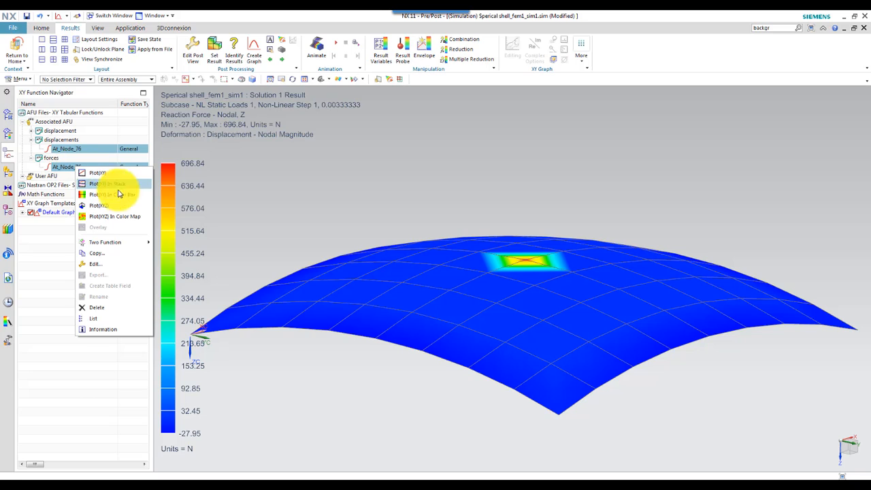
mouse_move(114, 242)
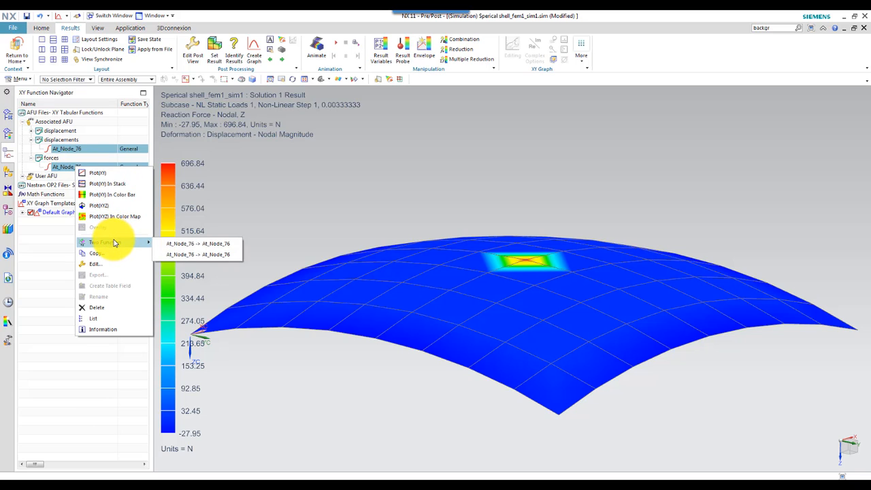
left_click(200, 245)
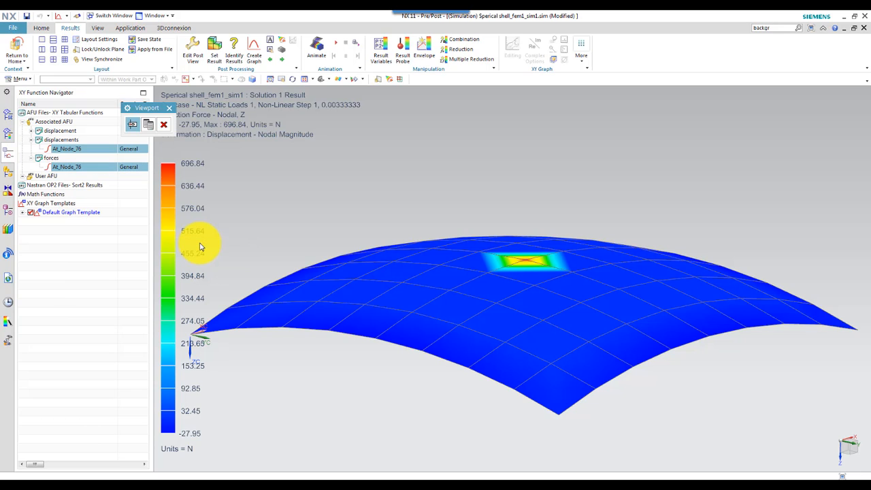
left_click(149, 126)
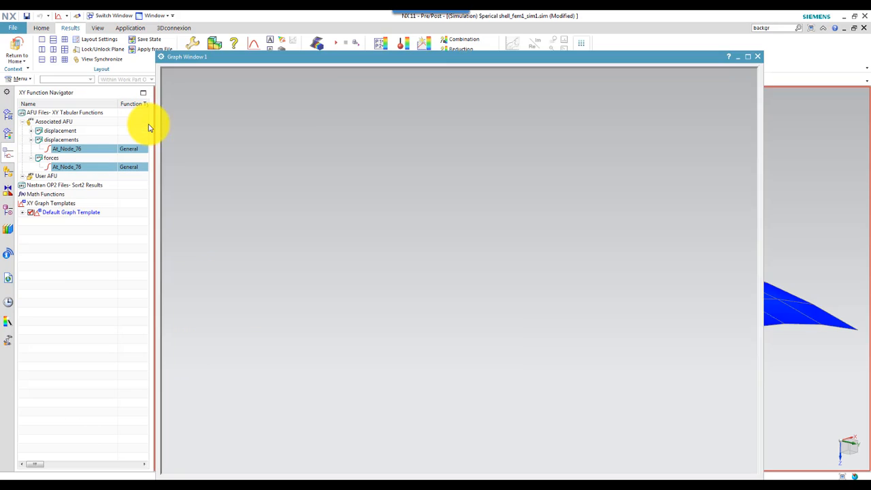